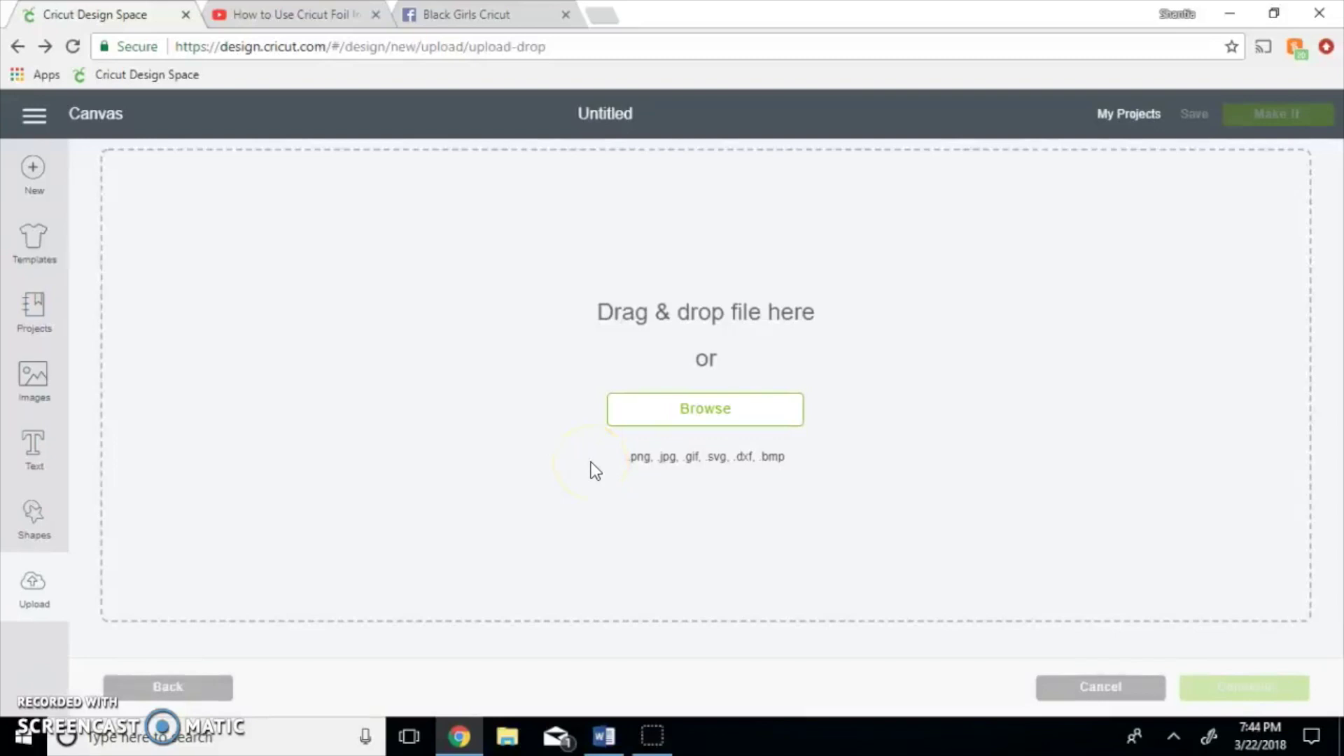
click(745, 413)
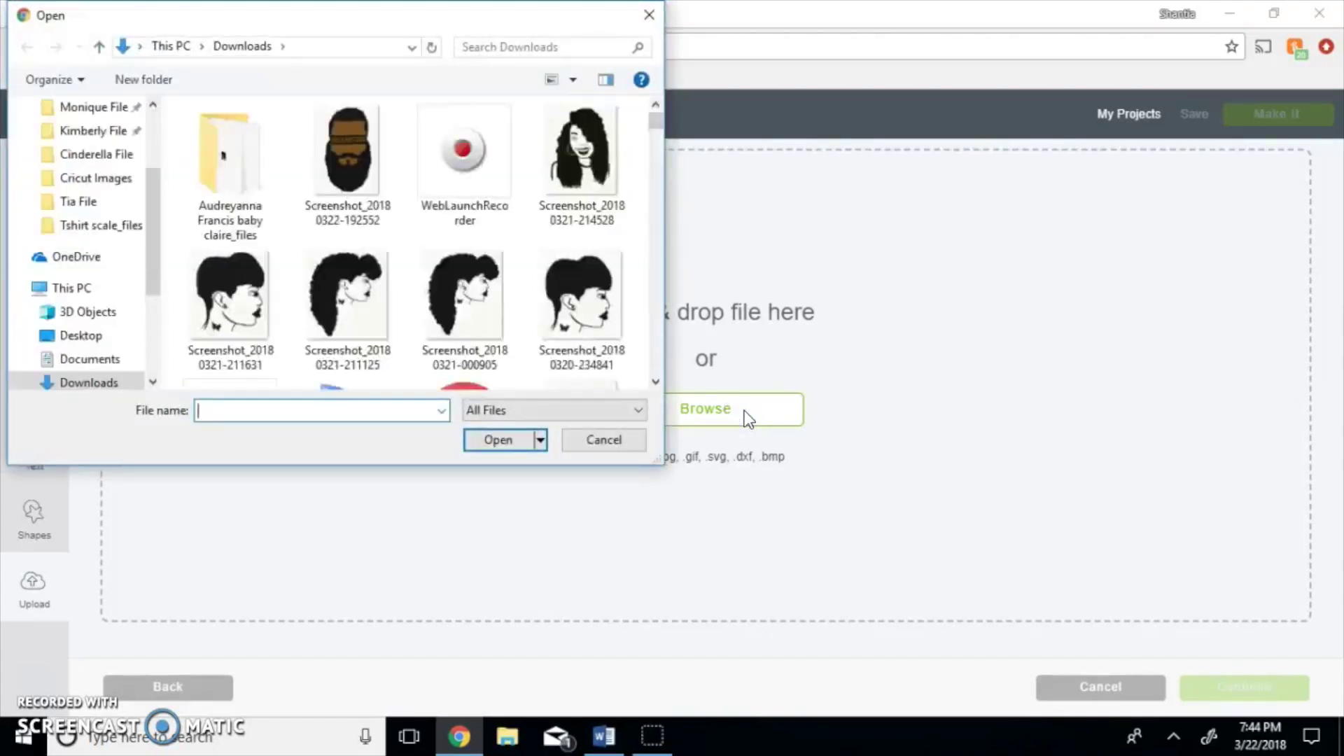
click(371, 148)
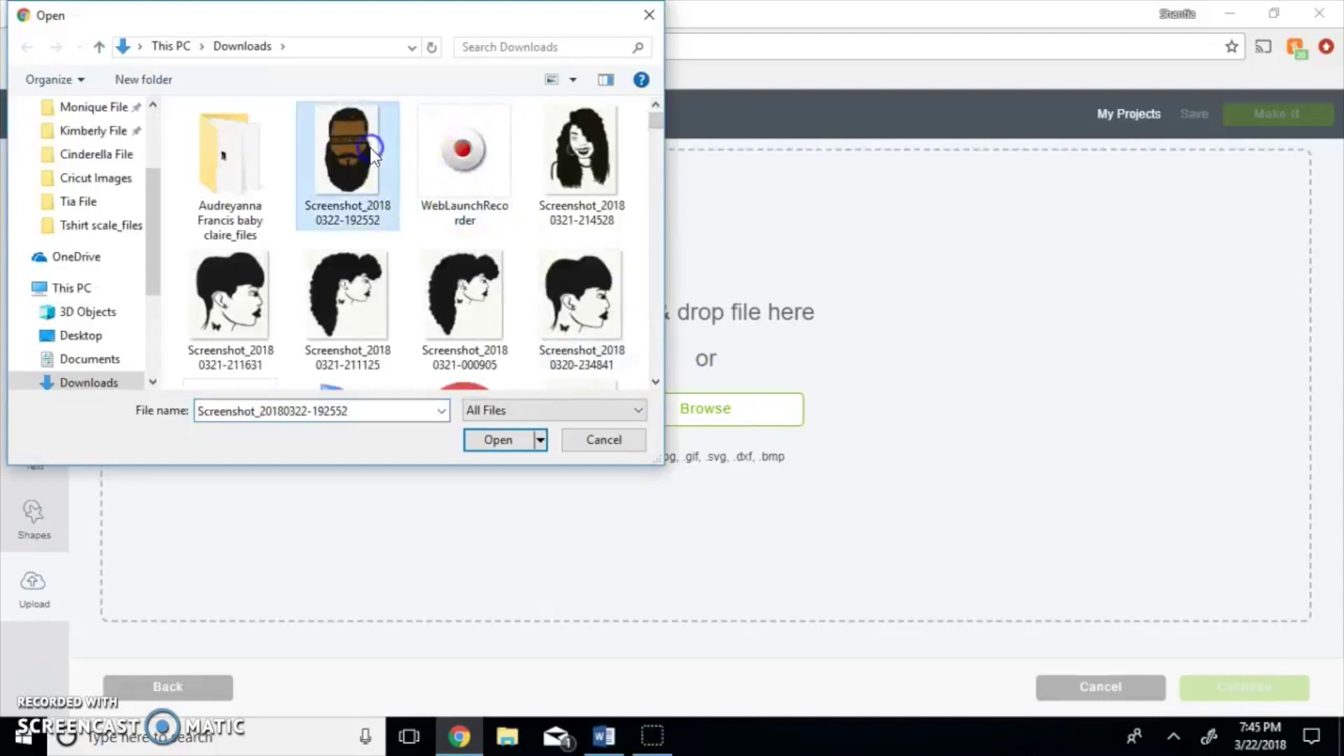
click(522, 439)
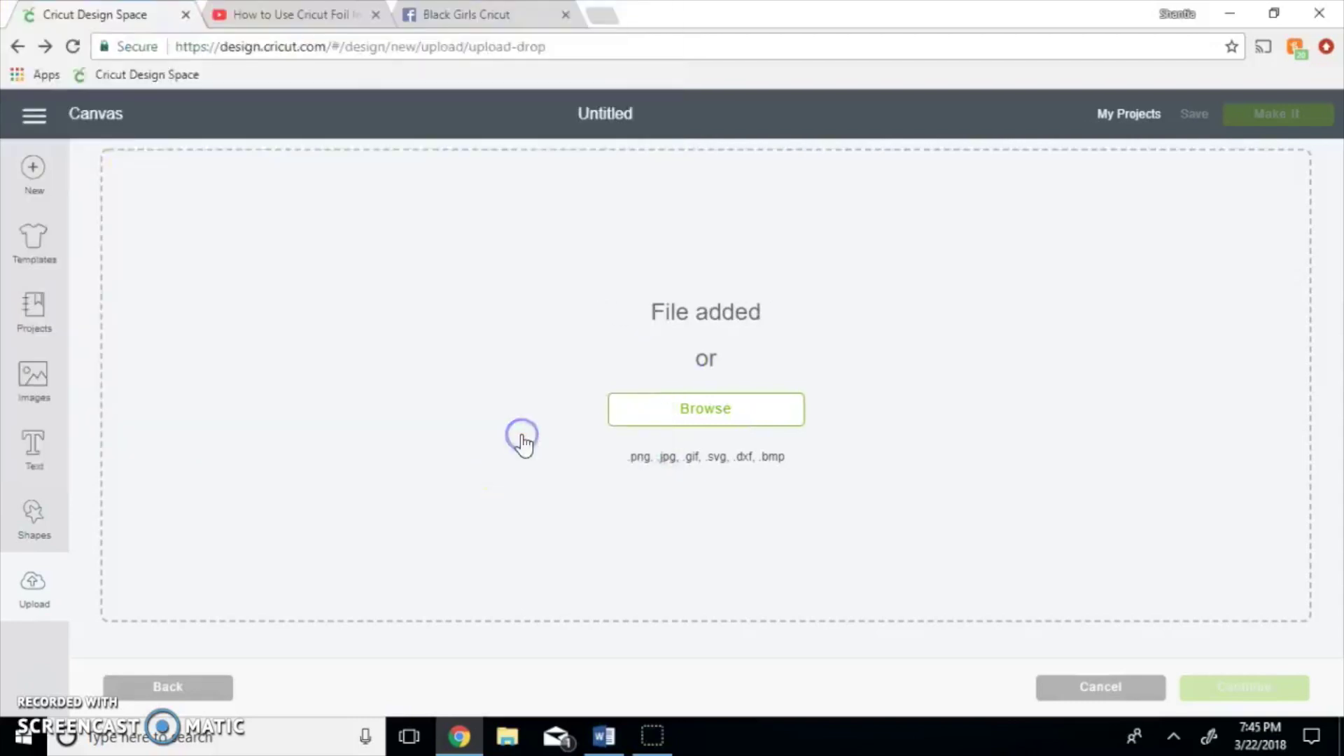
click(834, 368)
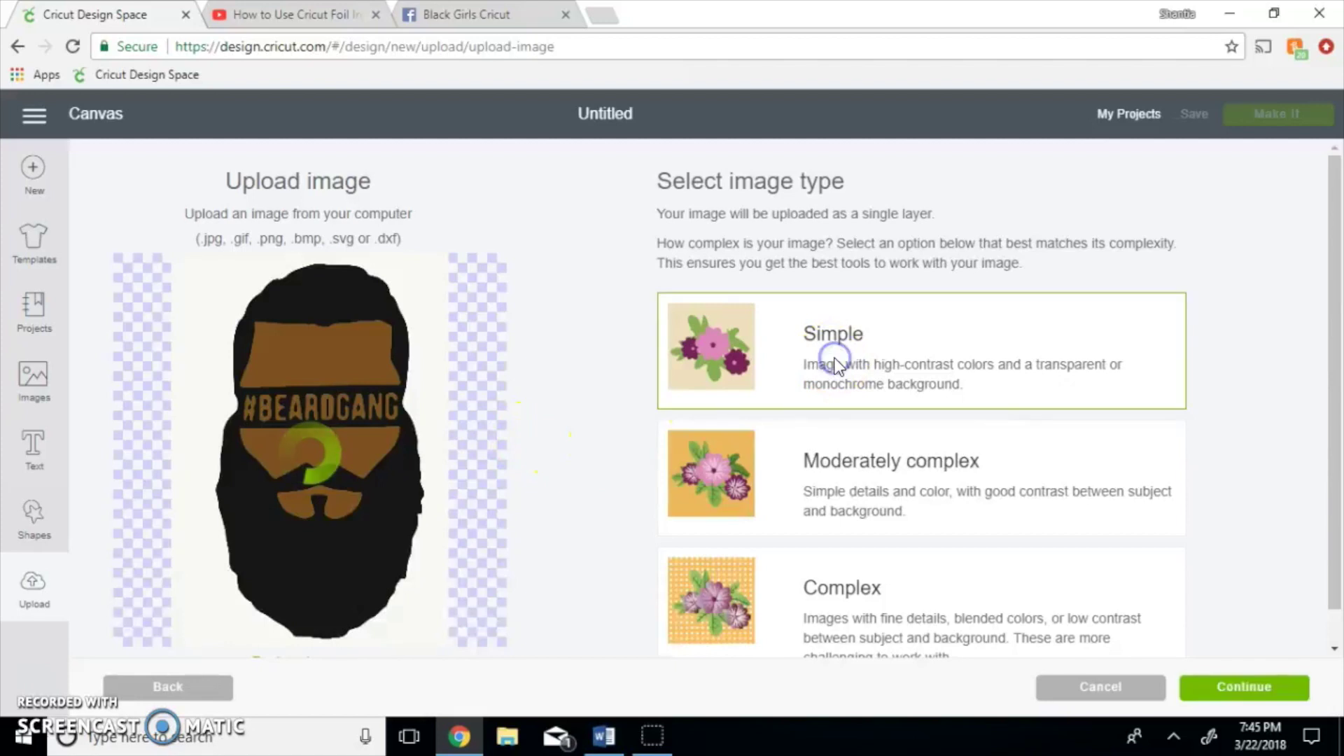
click(1236, 690)
Erase the brown forehead, cheek and mouth areas from the bearded face image
click(1288, 164)
click(1288, 165)
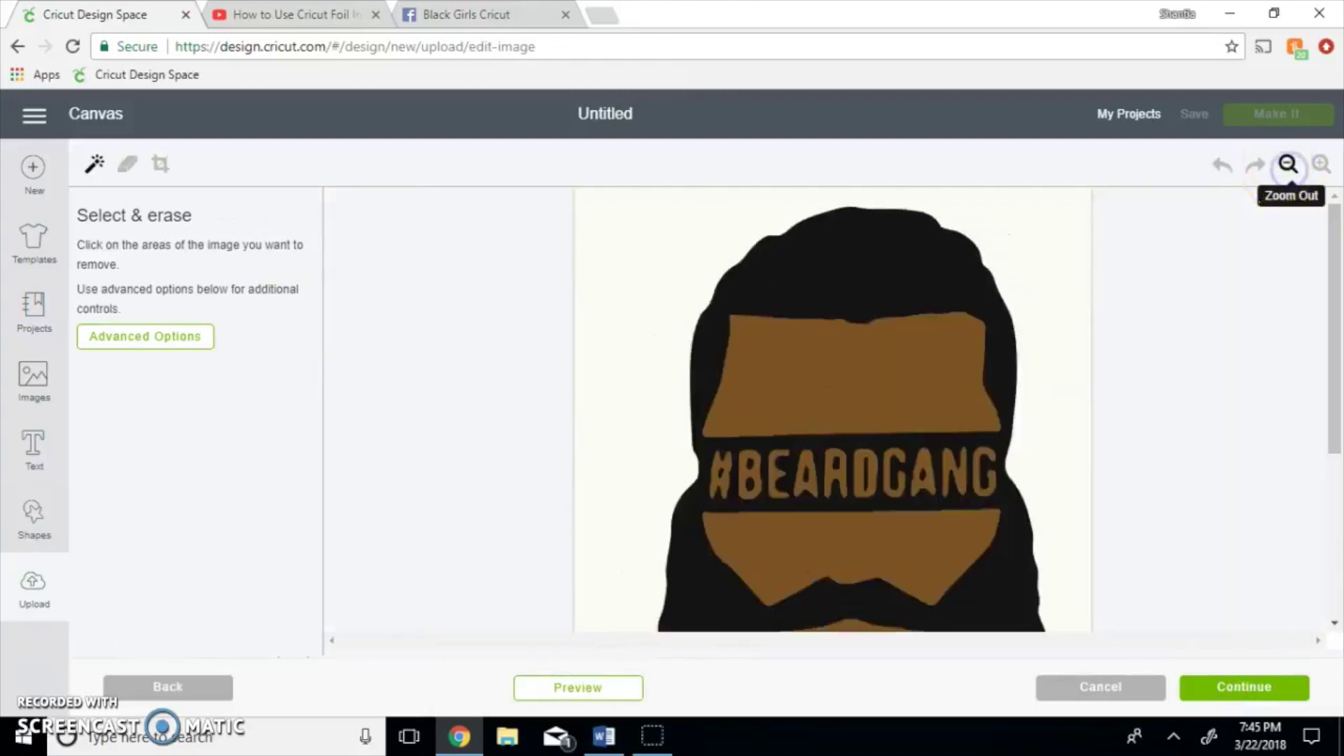
click(1288, 165)
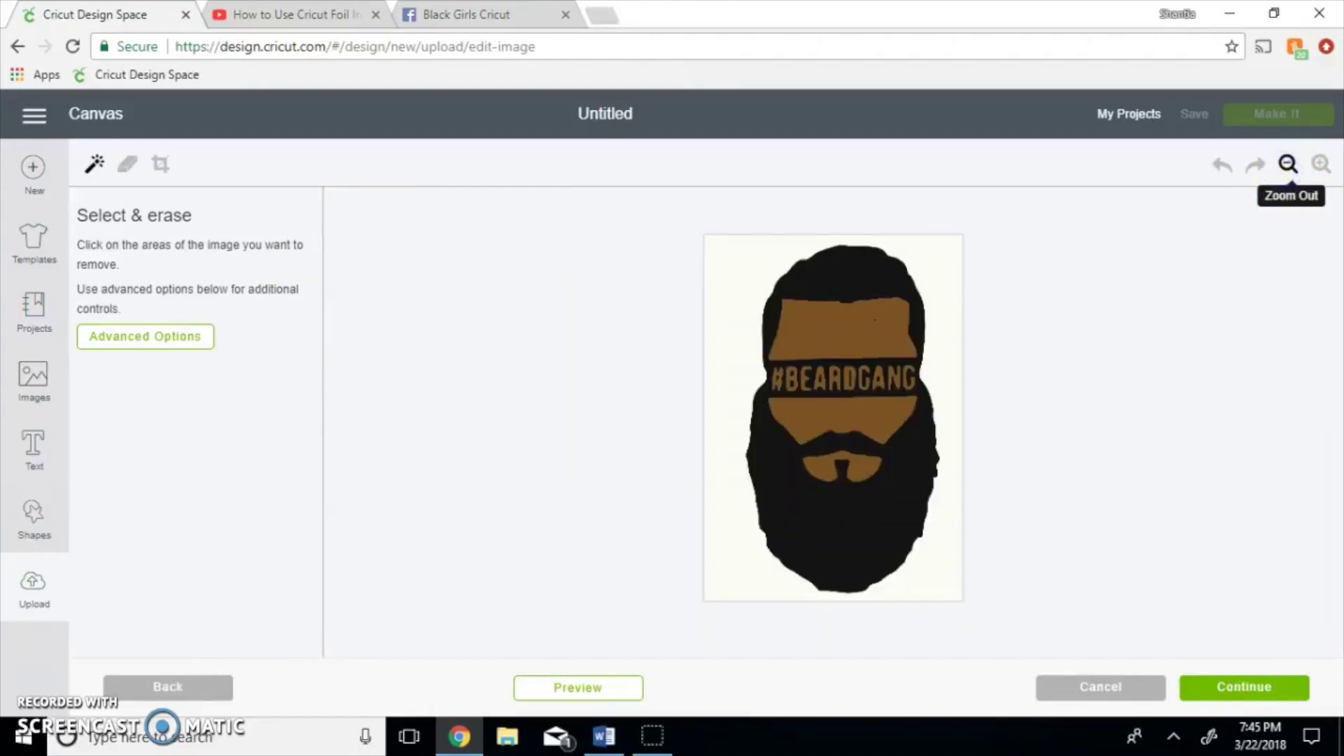
click(794, 350)
click(815, 428)
click(821, 473)
click(840, 466)
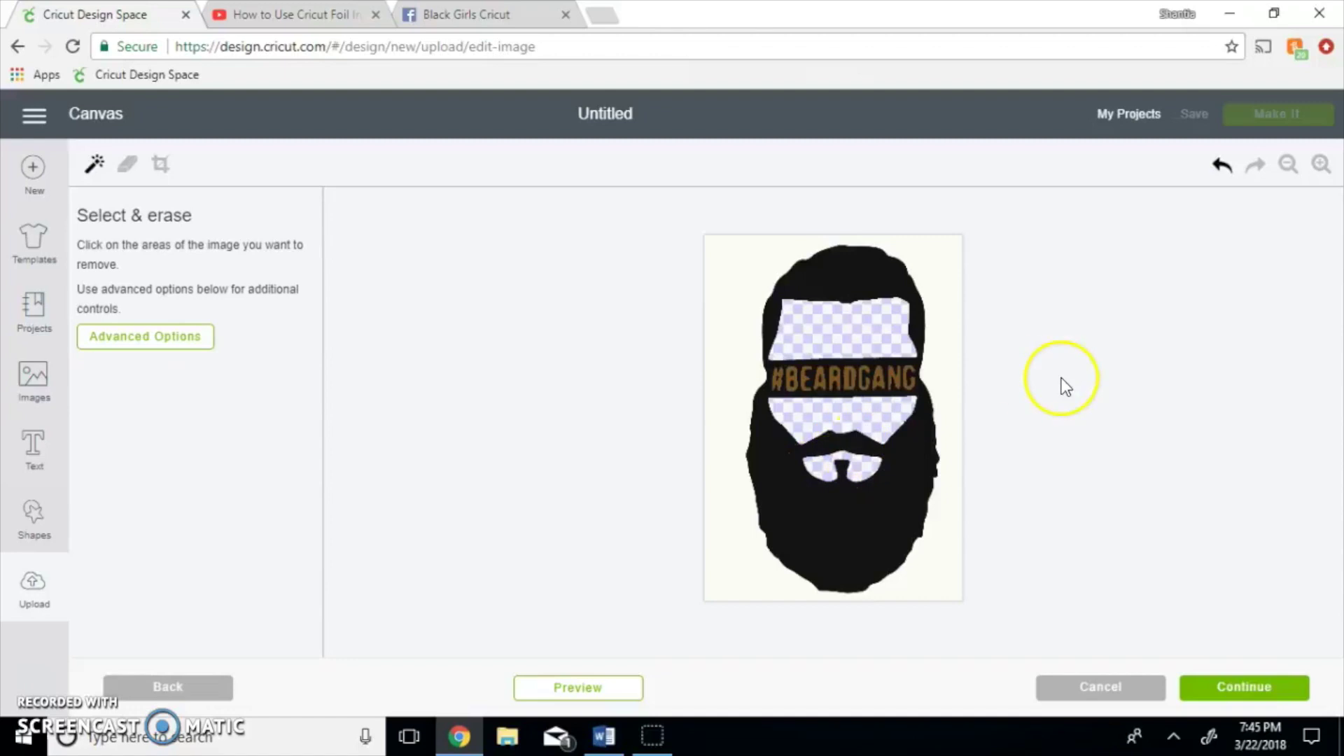
Erase the brown fill from each #BEARDGANG letter, undoing any accidental removal of the black area, and continue to the naming page
click(1321, 161)
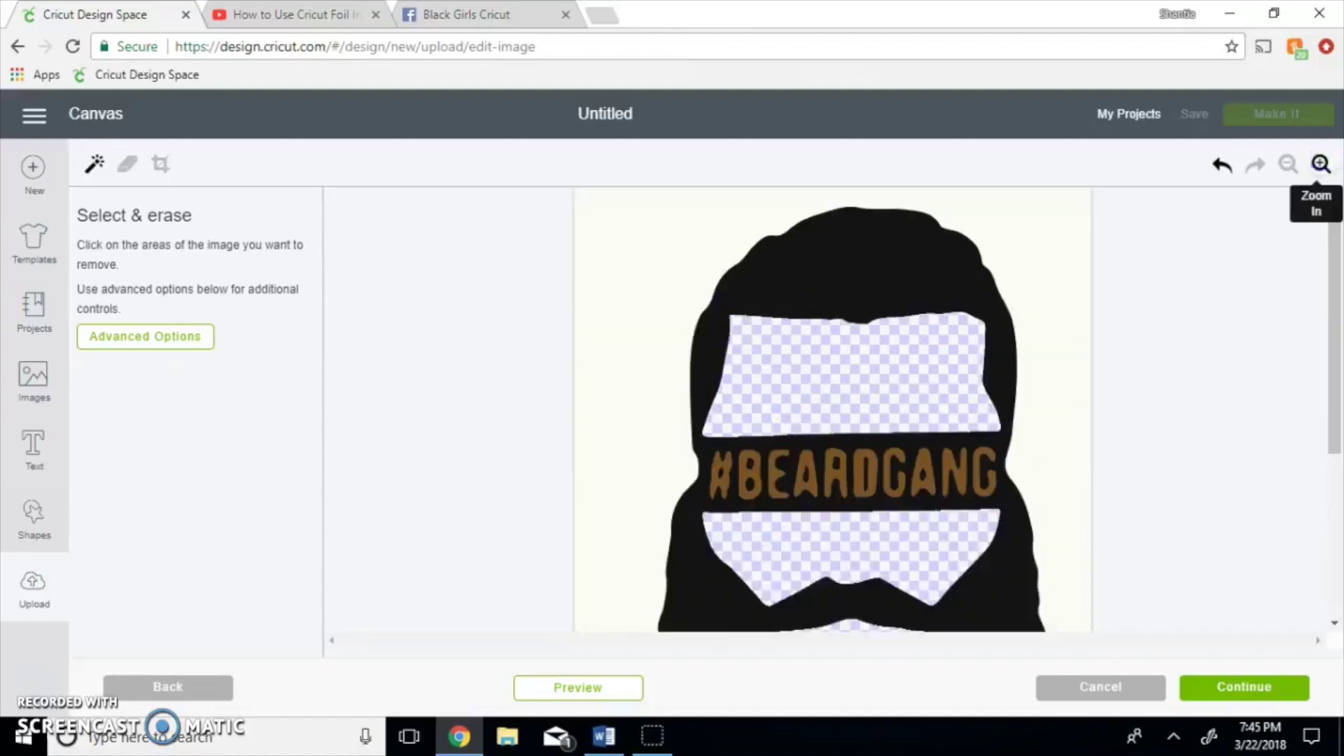
click(755, 473)
click(715, 479)
click(767, 473)
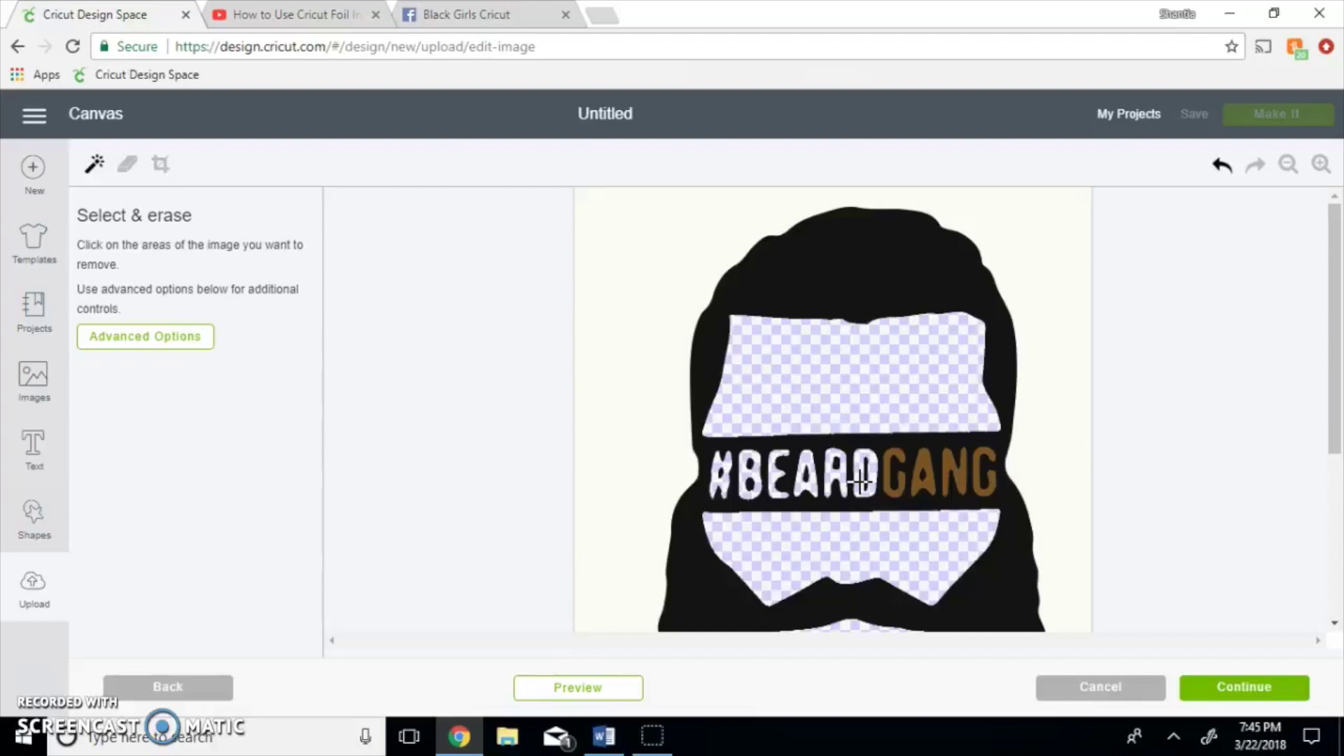
click(866, 478)
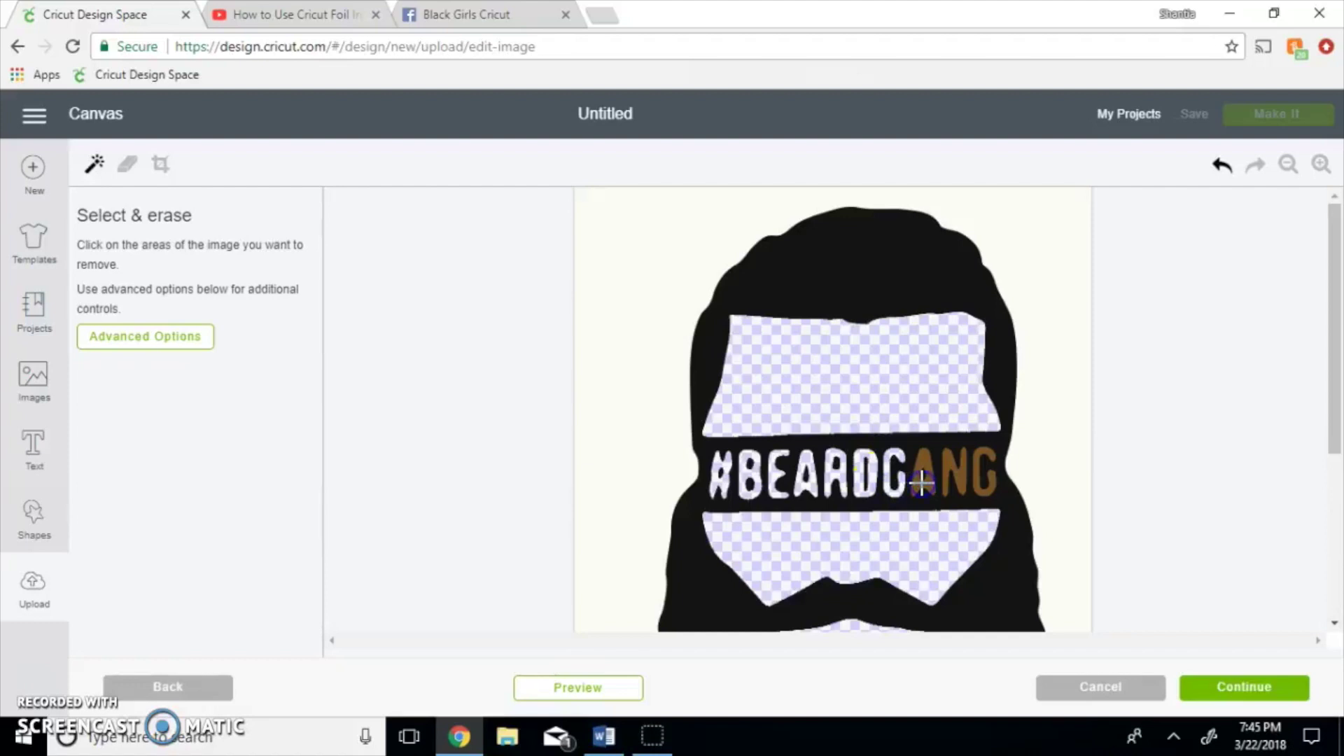
click(952, 477)
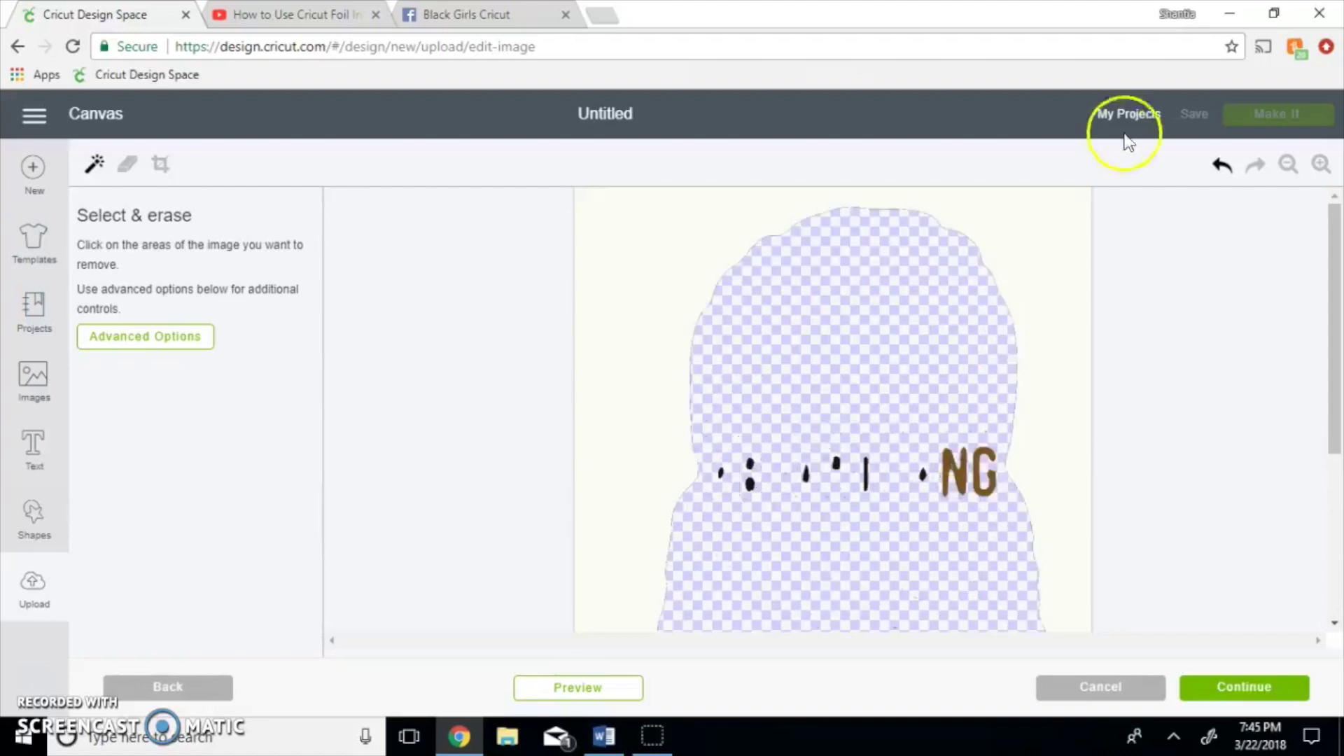
click(1224, 168)
click(973, 468)
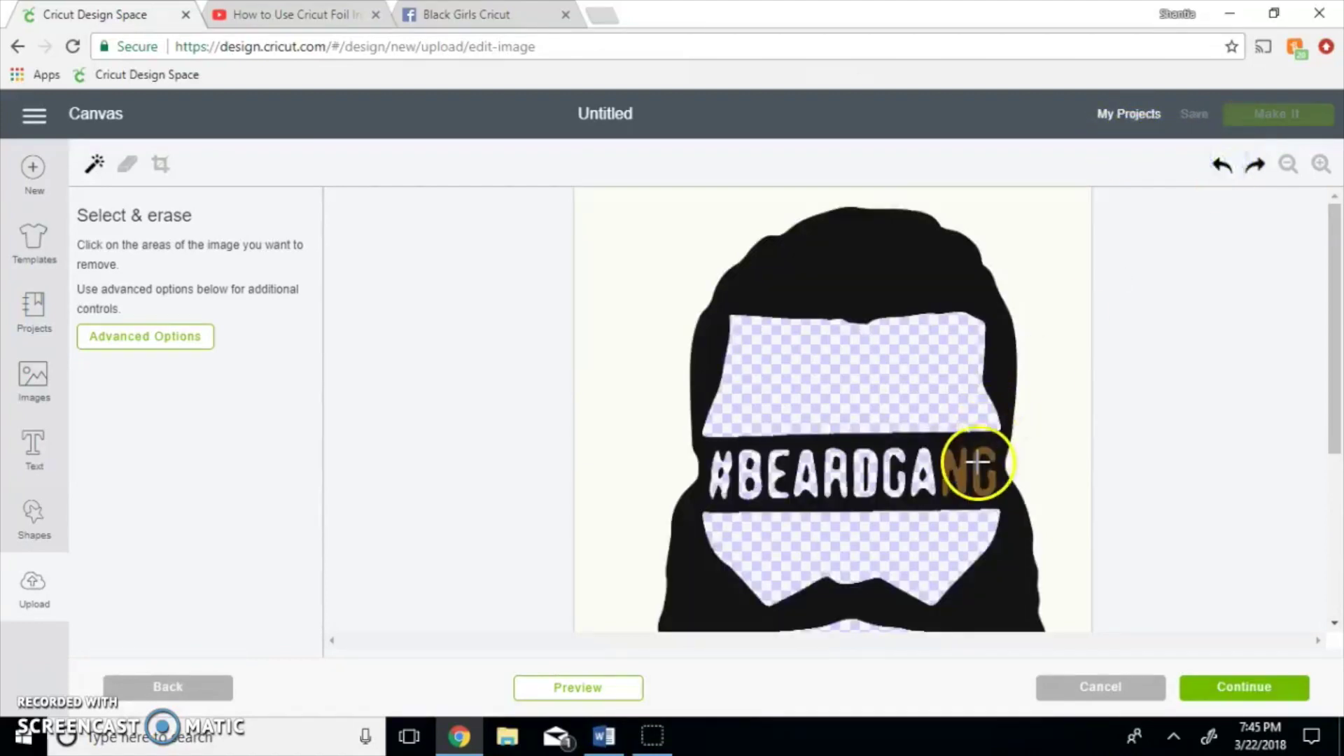
click(977, 470)
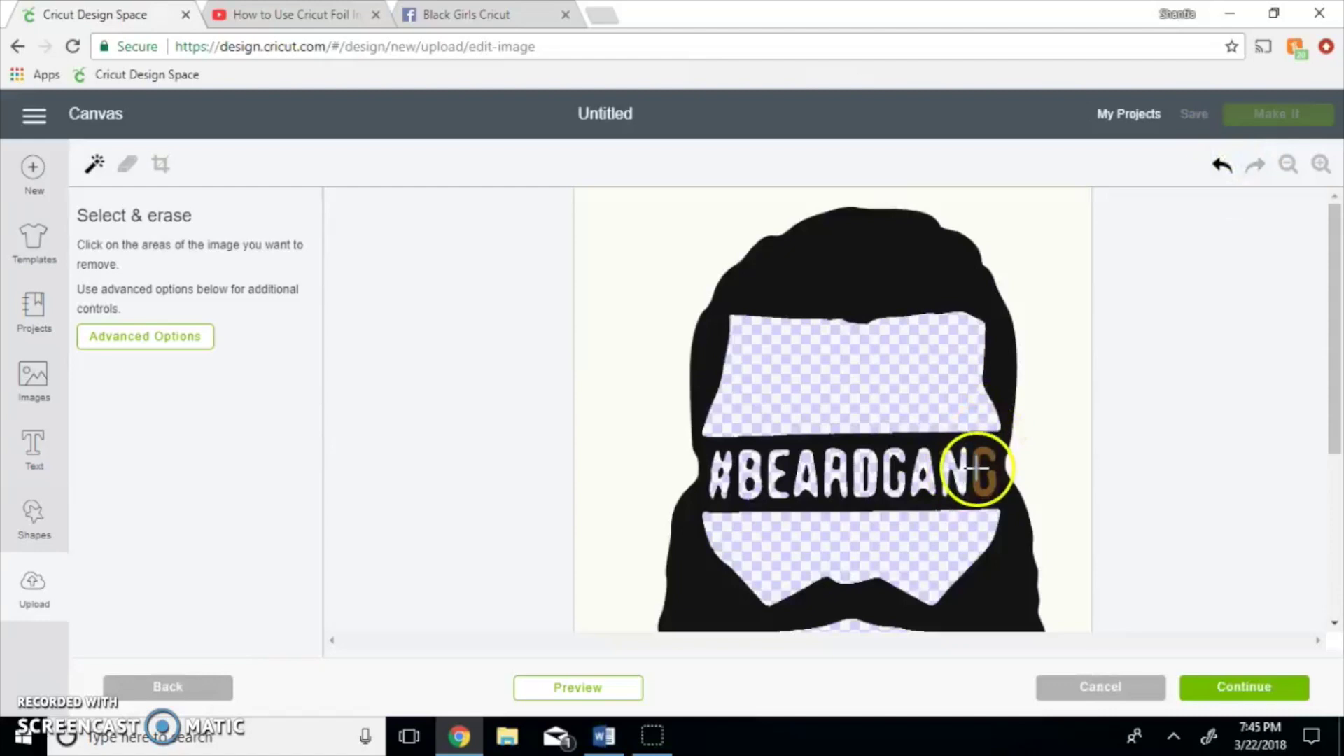
click(1237, 665)
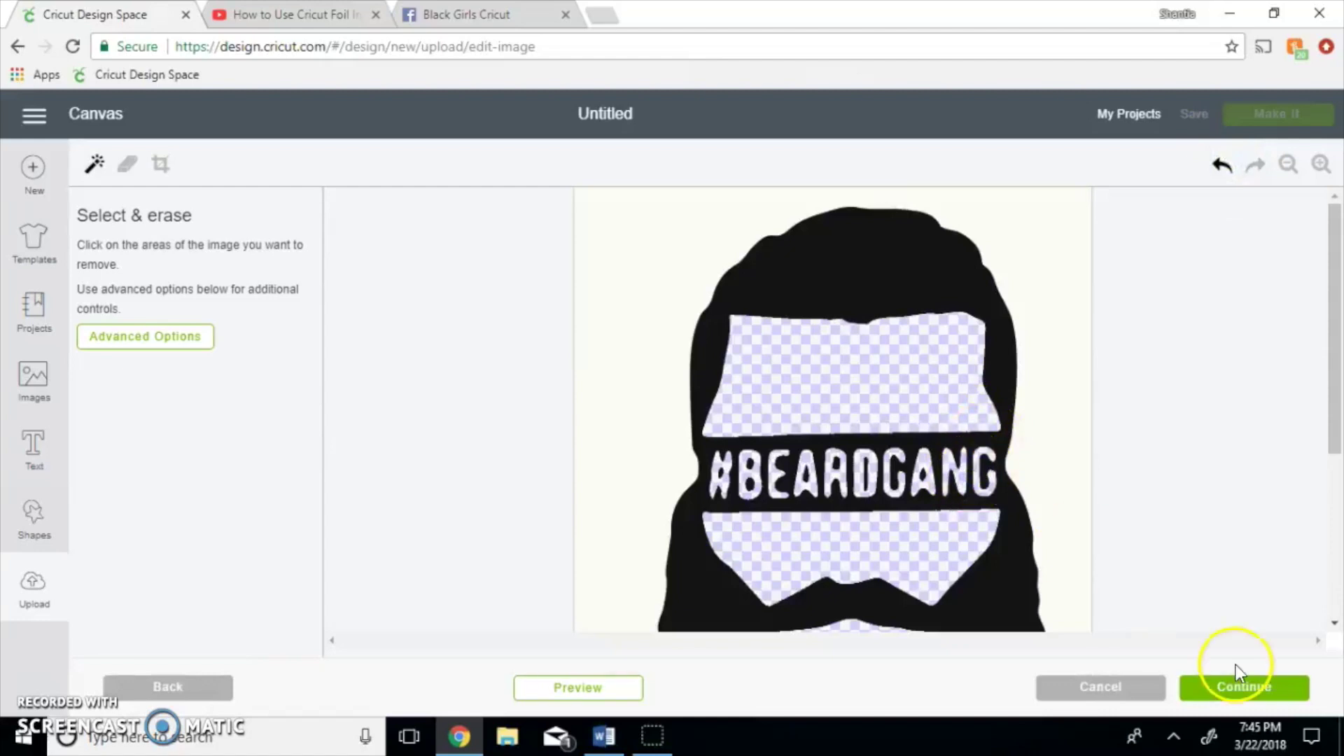
click(1238, 690)
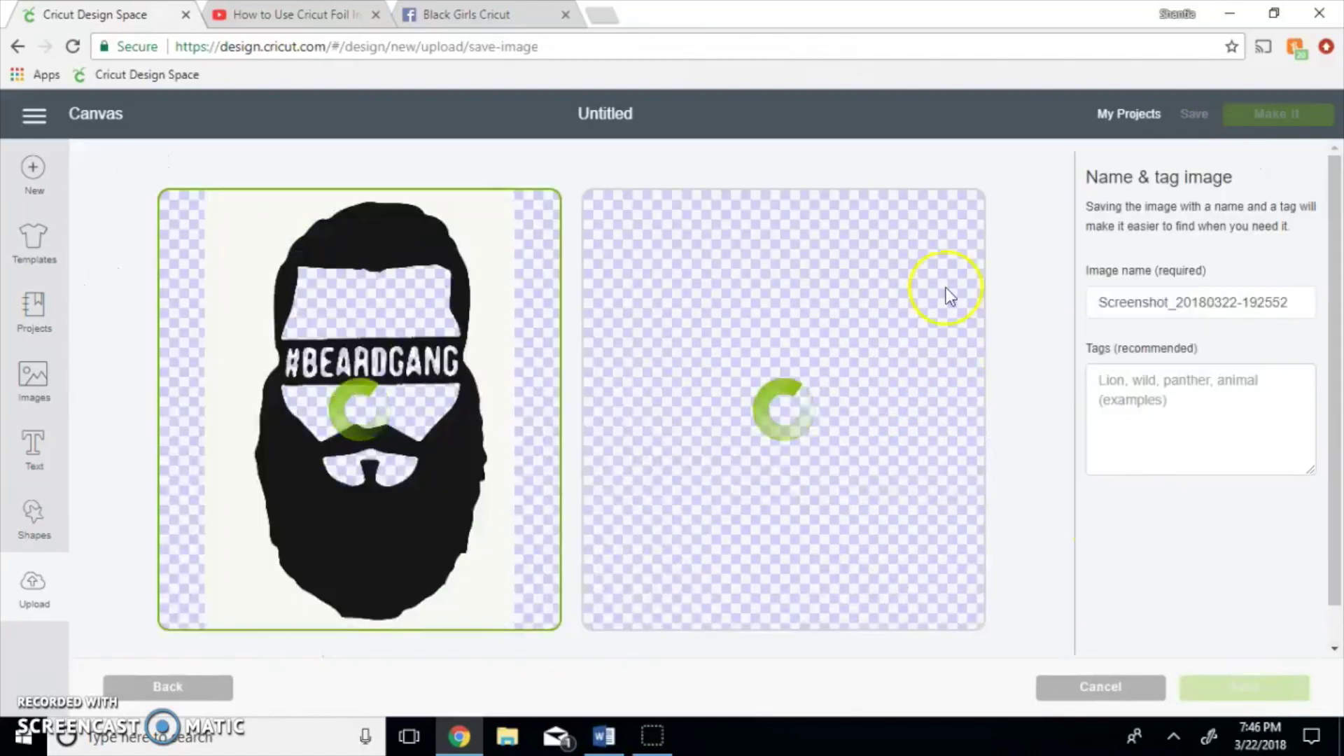
Return to editing, erase the off-white background around the black head, and save the image
click(165, 687)
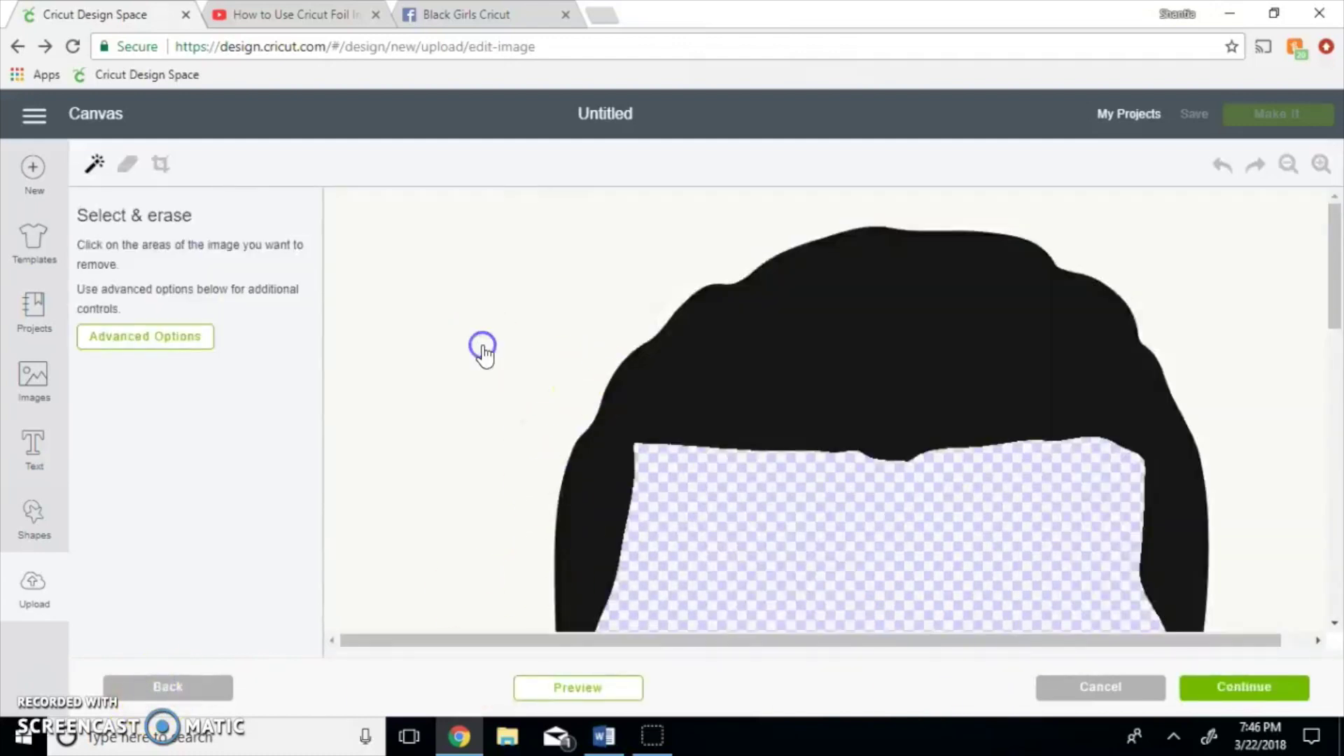
click(482, 344)
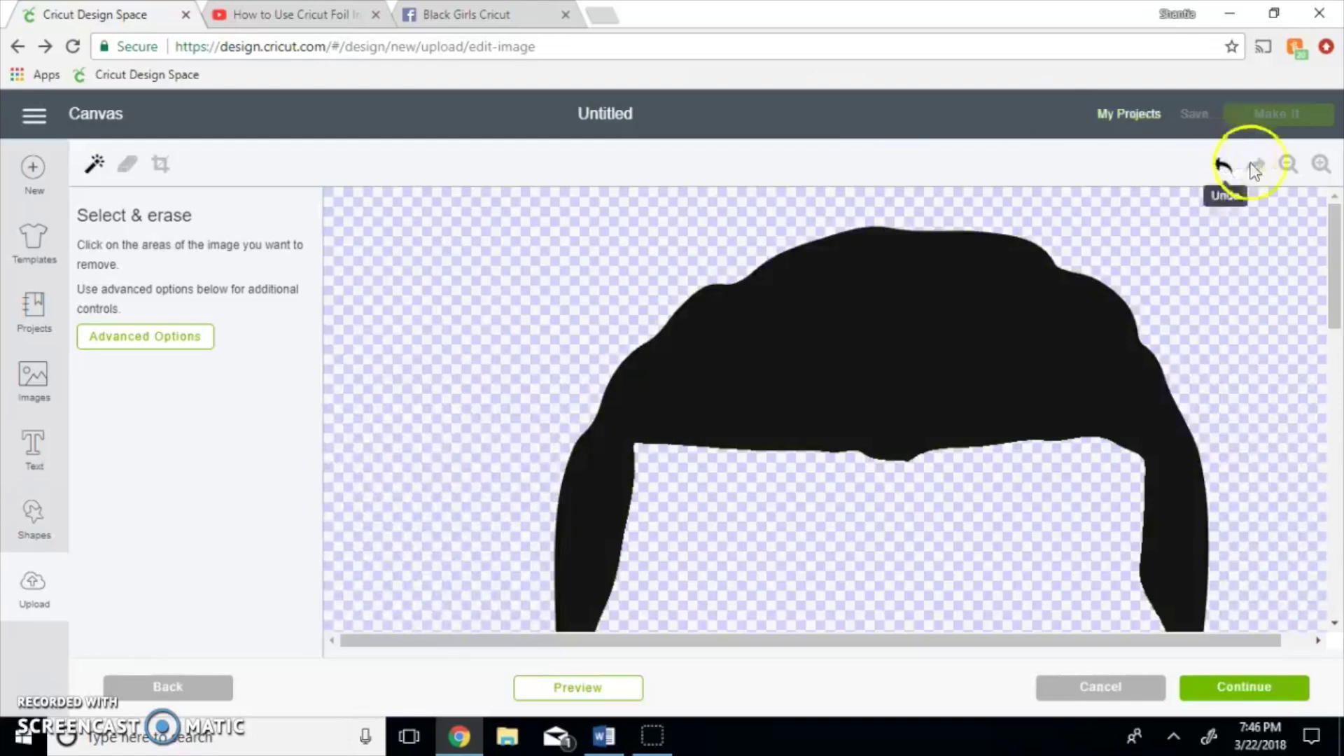
click(1300, 165)
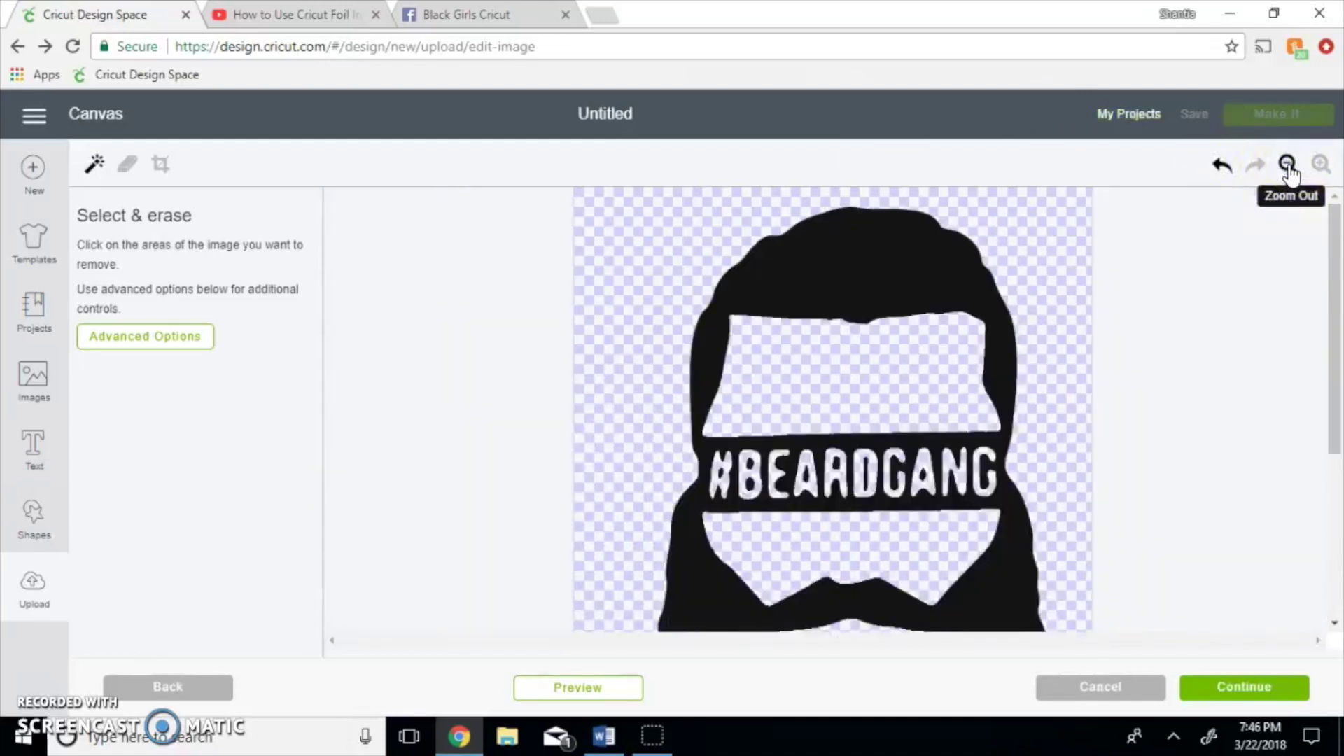
click(1288, 167)
click(1236, 694)
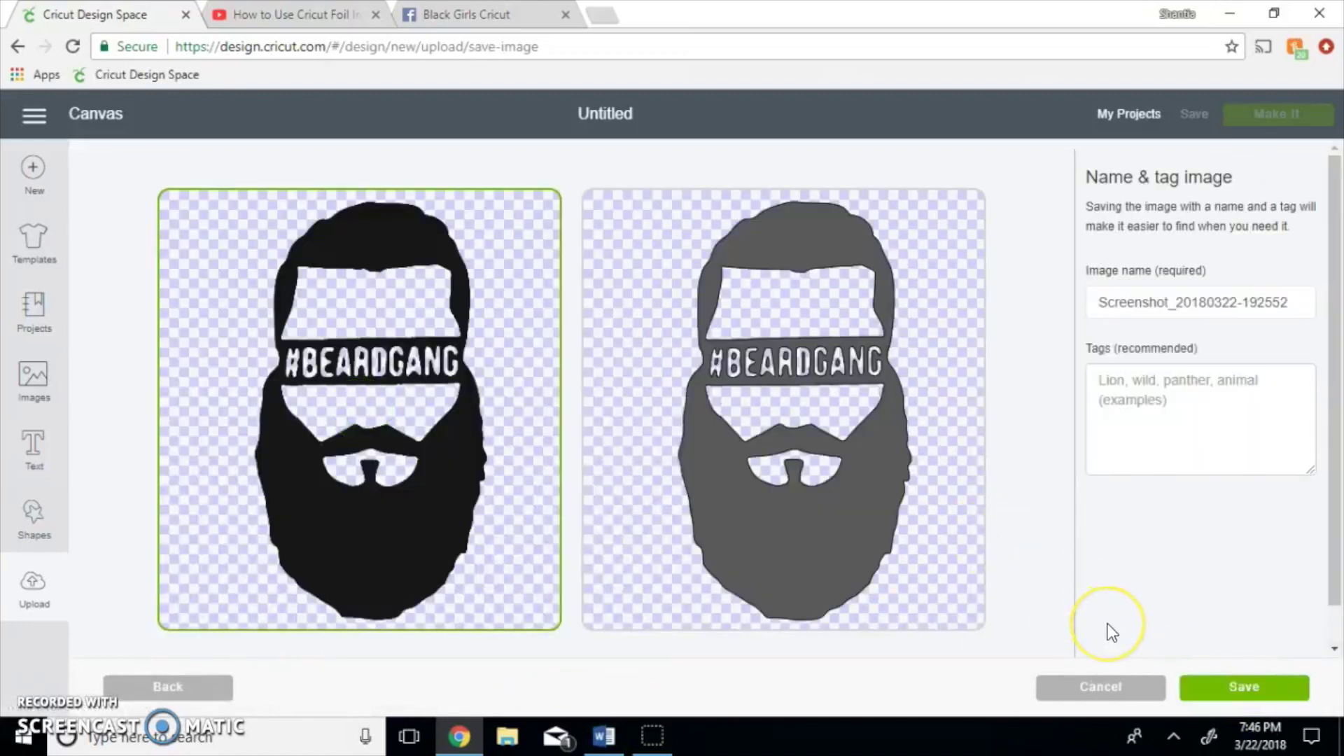
click(1204, 683)
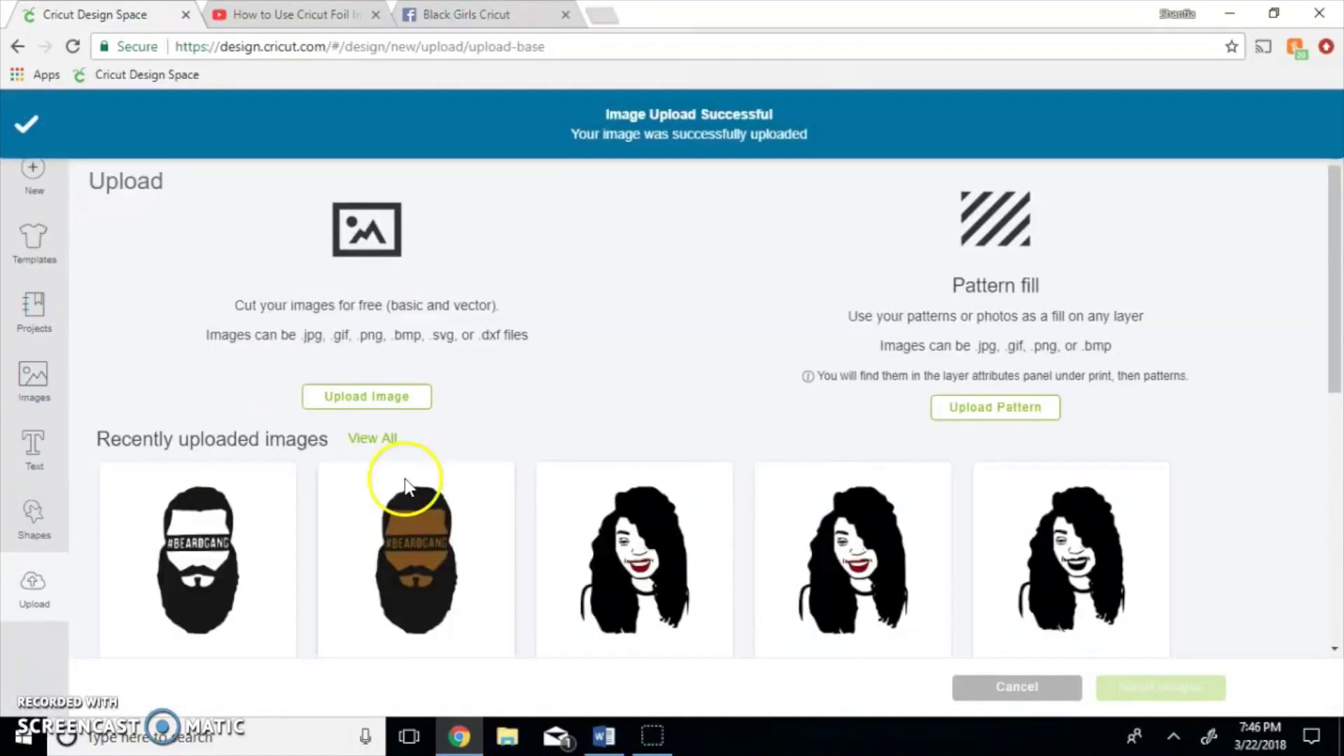
click(397, 406)
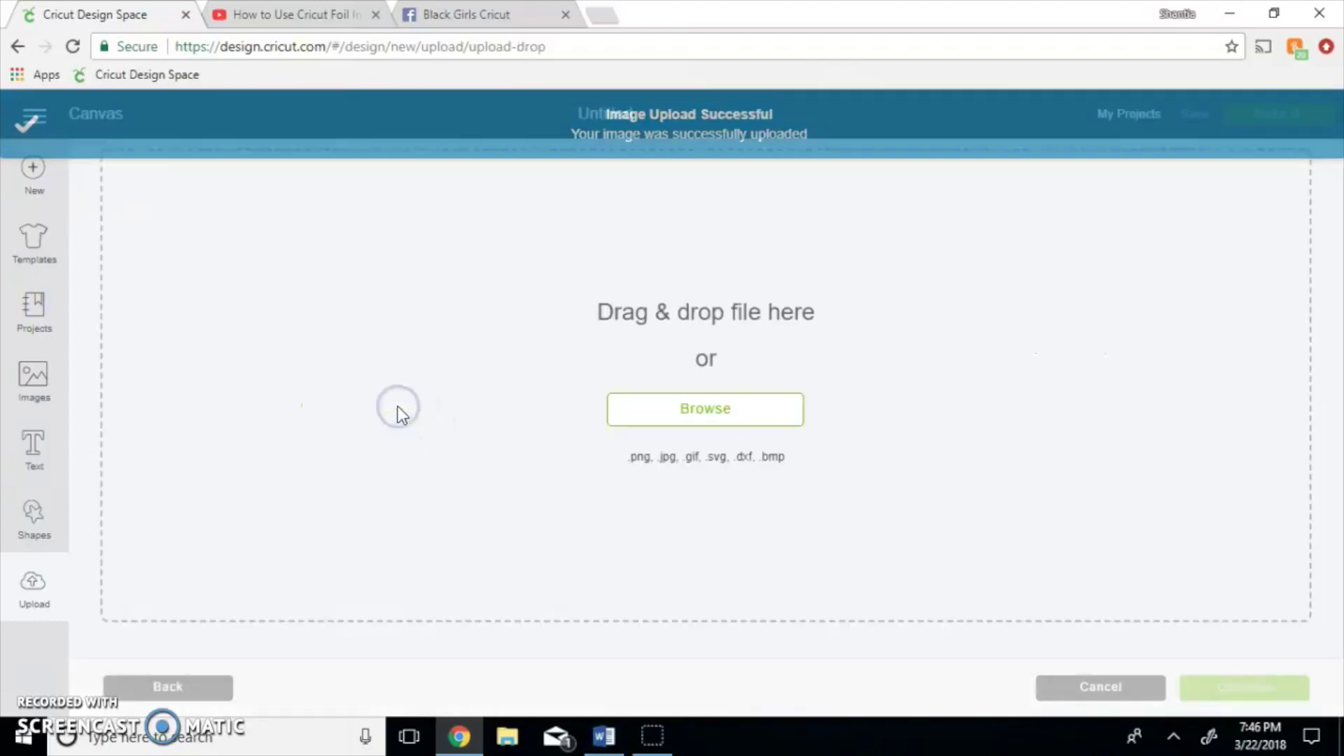
click(741, 425)
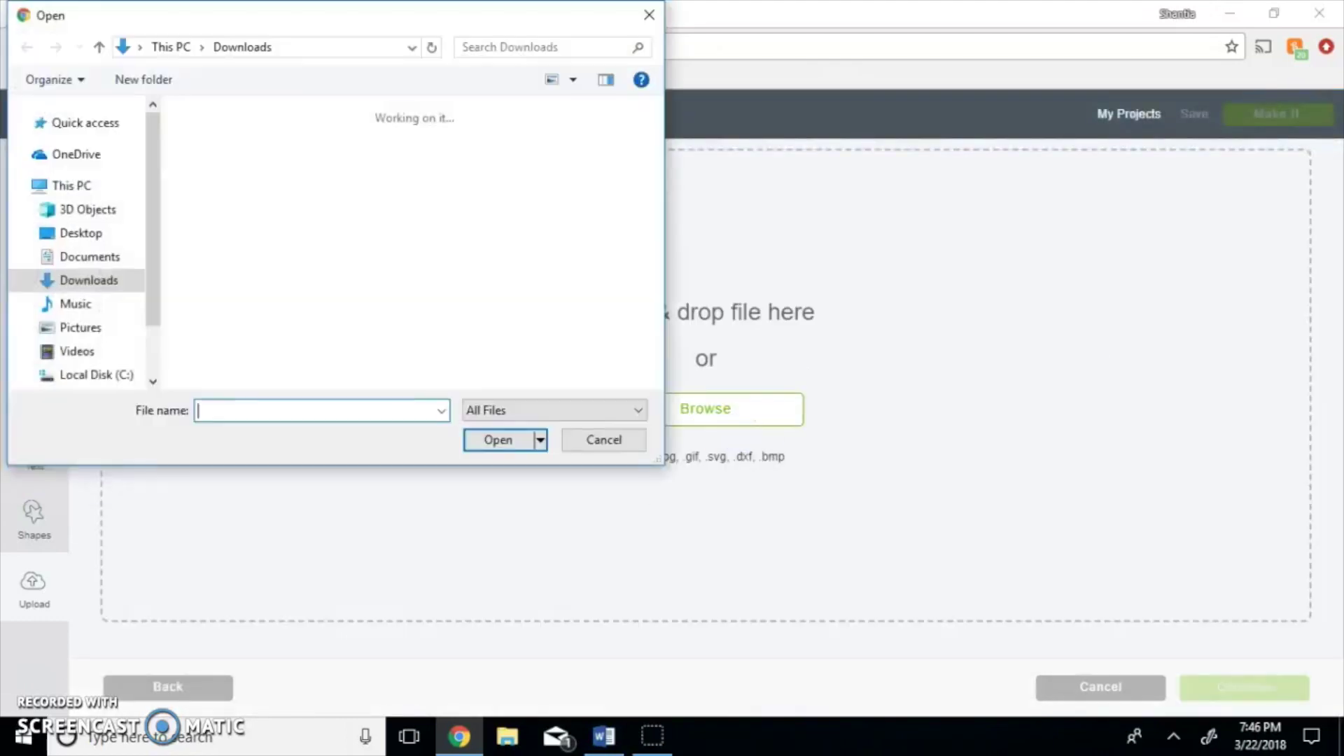
click(343, 167)
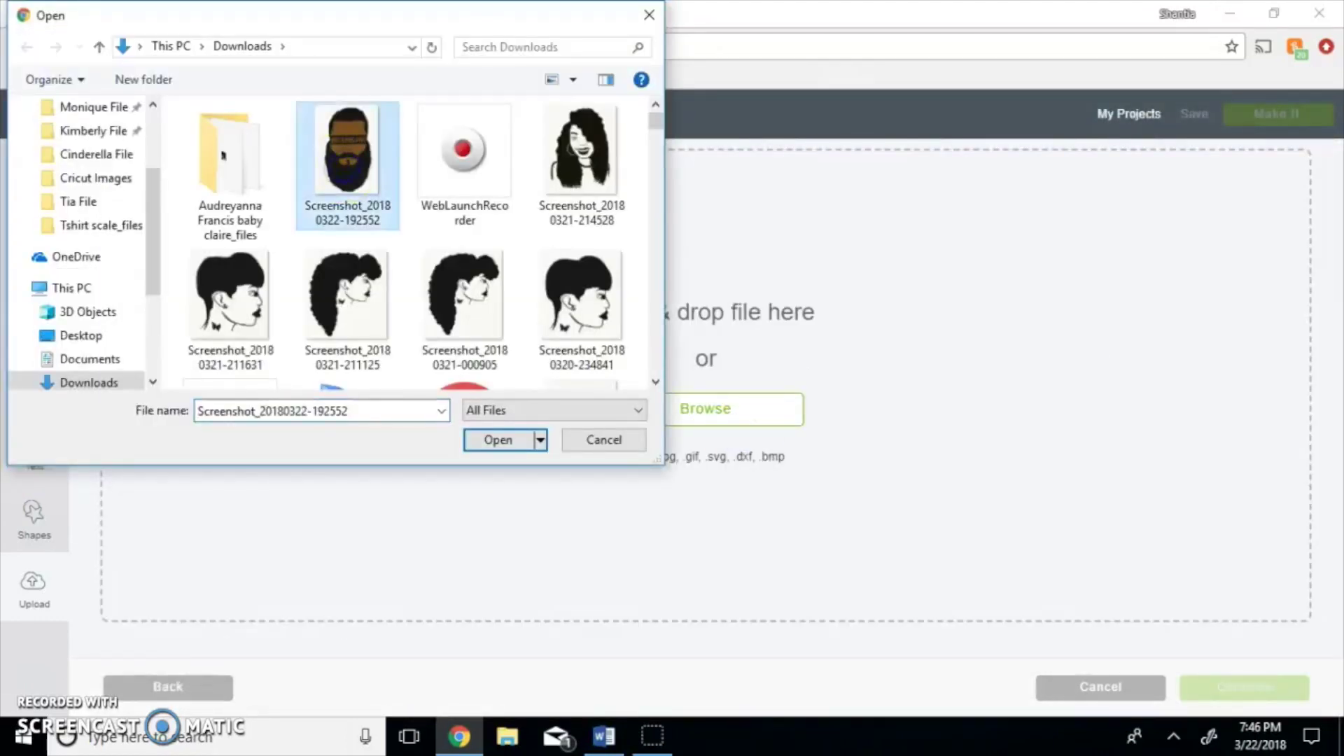
click(513, 441)
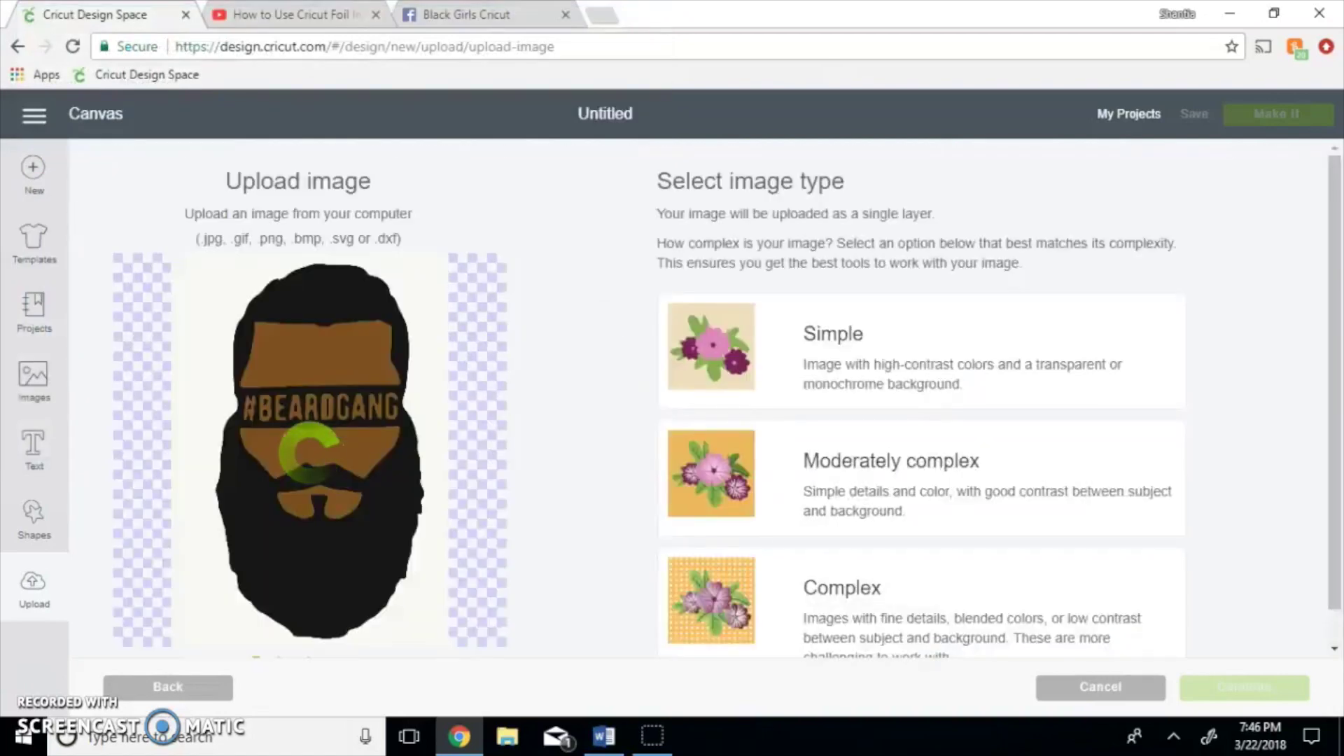
click(899, 355)
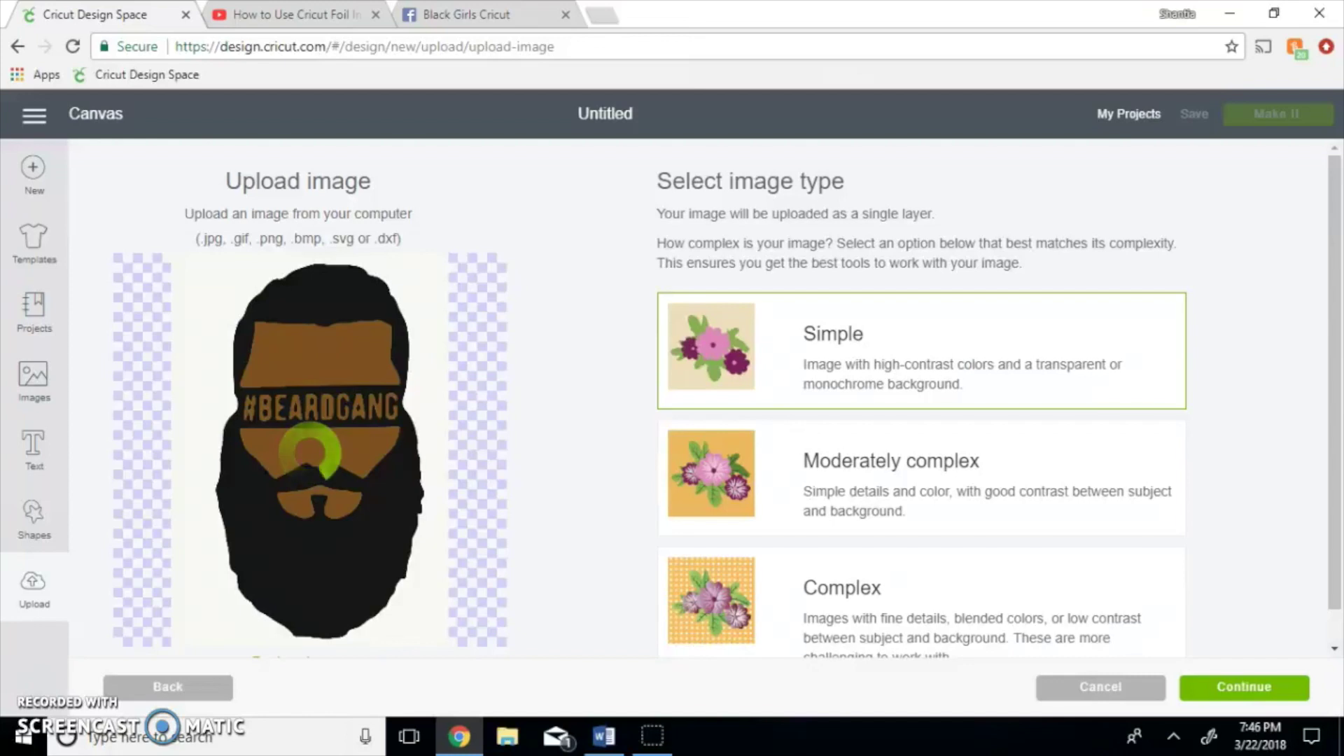
click(1244, 677)
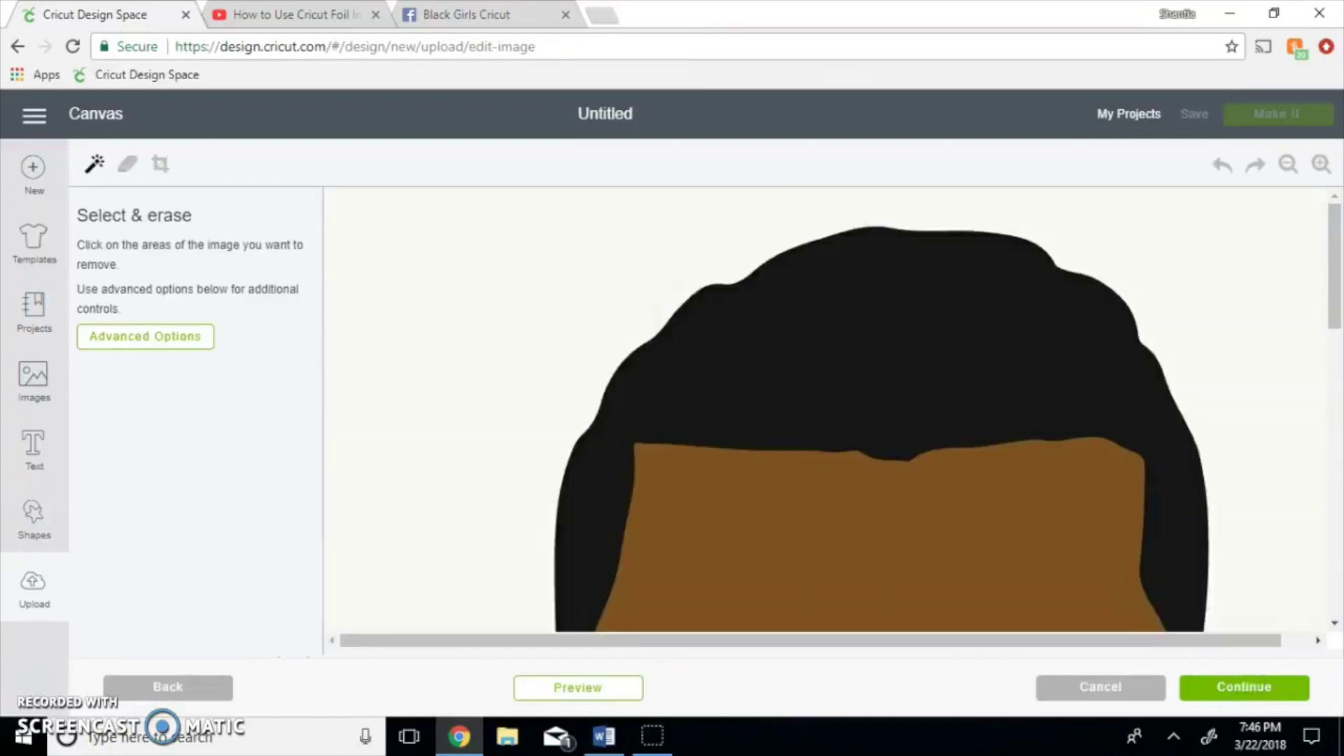
Erase the off-white background and the black hair and beard, keeping only the brown parts
click(464, 309)
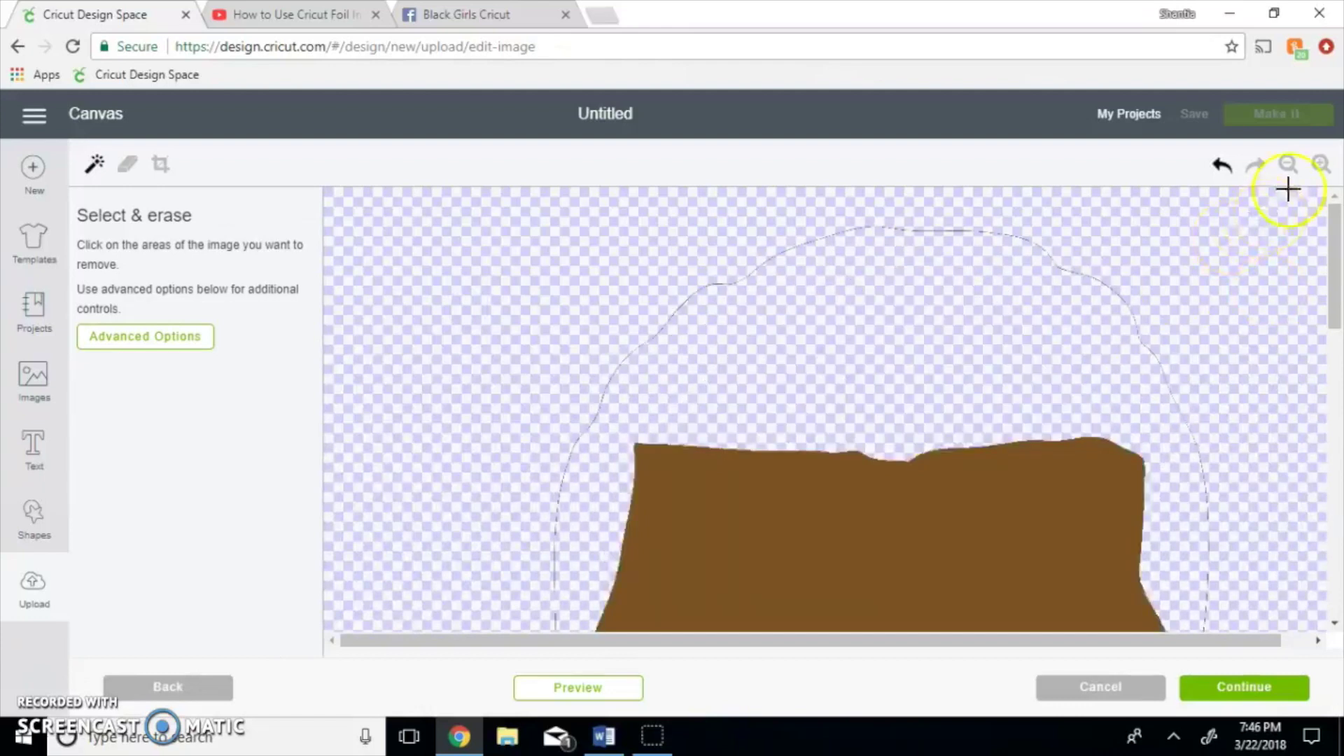
click(1287, 171)
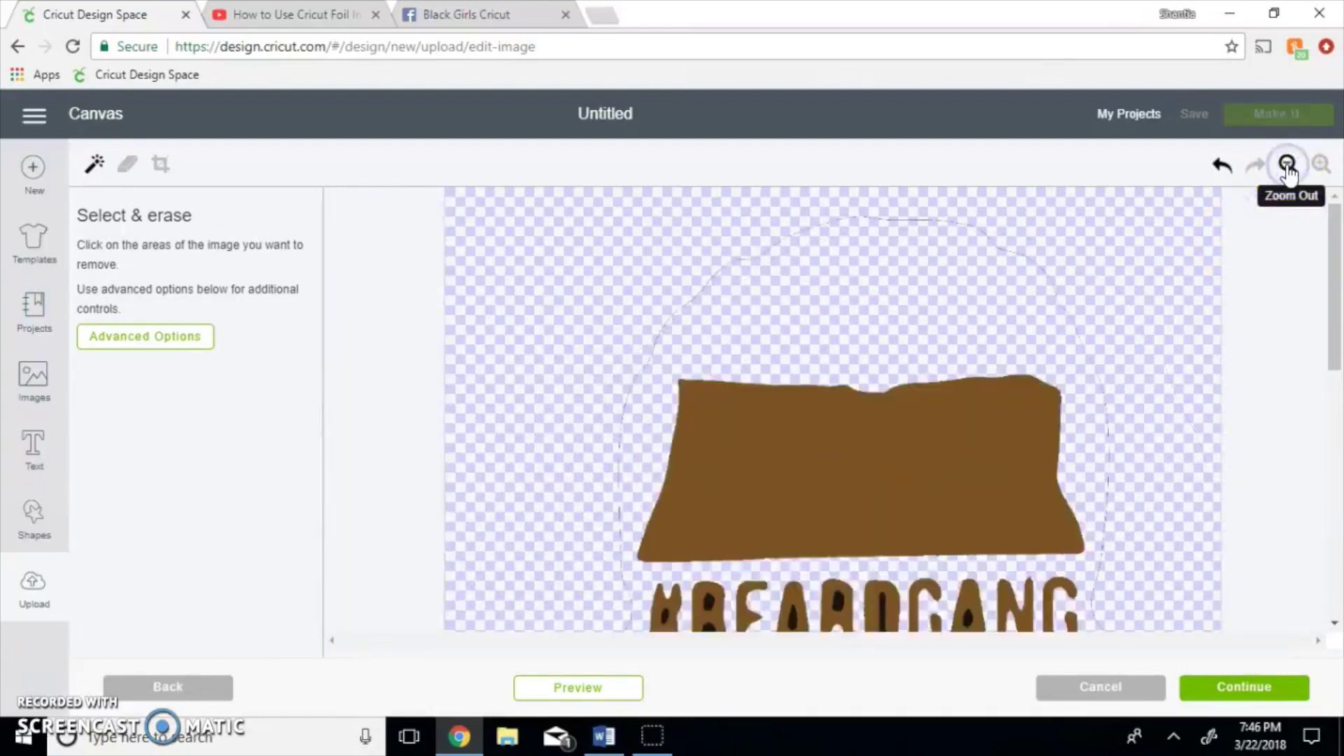
click(1287, 168)
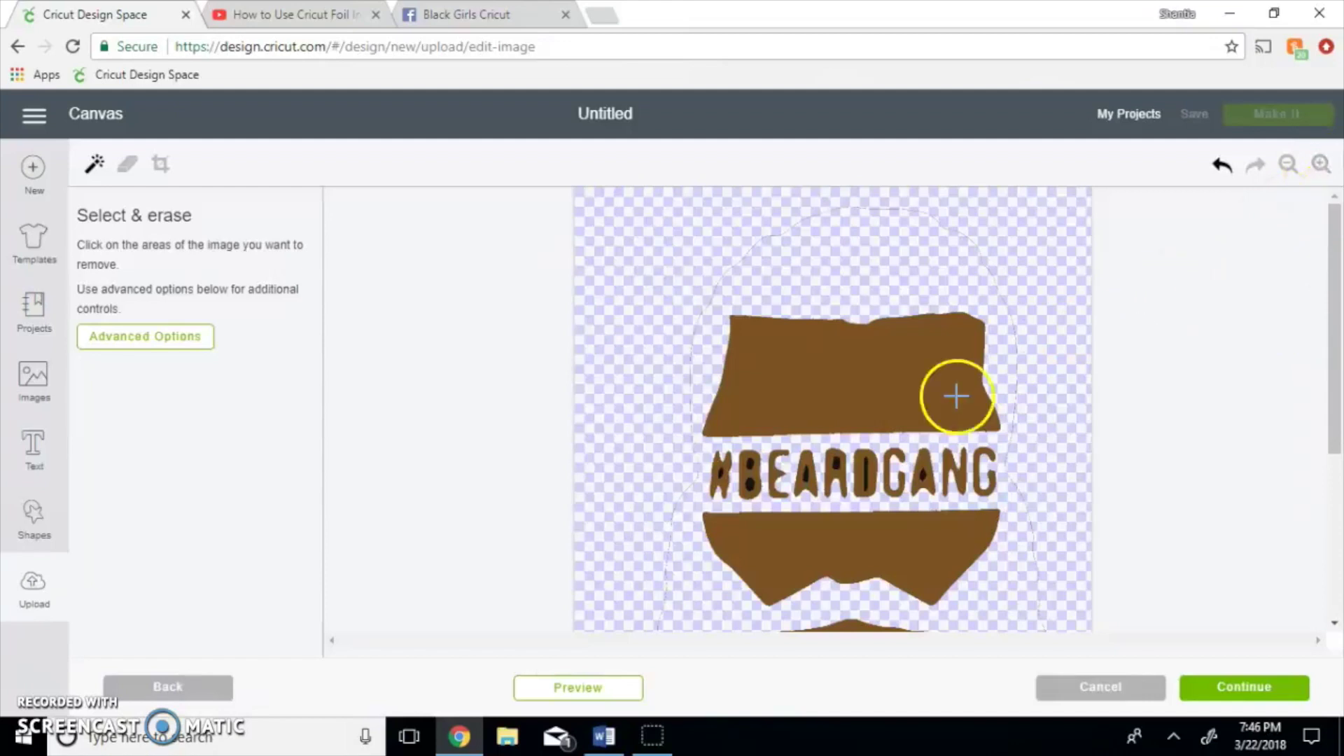
Erase the leftover black spots inside the brown #BEARDGANG letters
click(1323, 167)
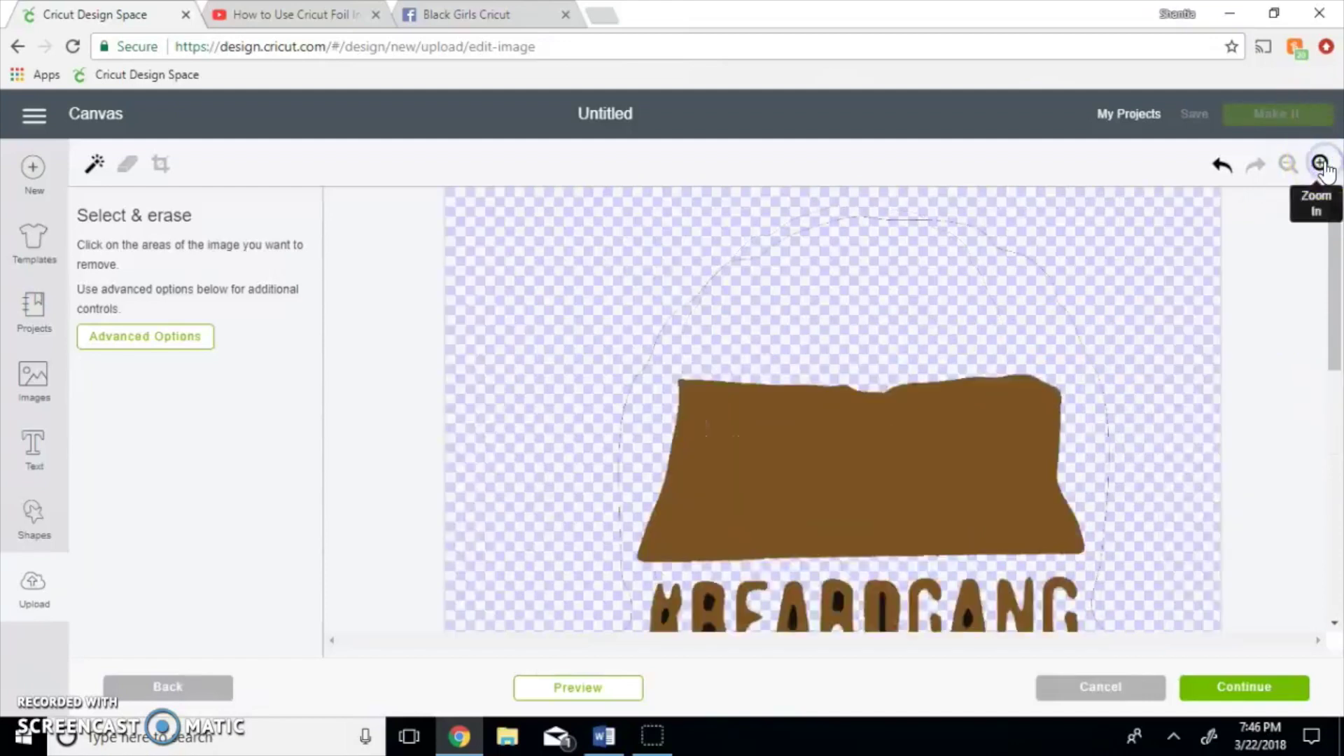
drag(1337, 295, 1337, 376)
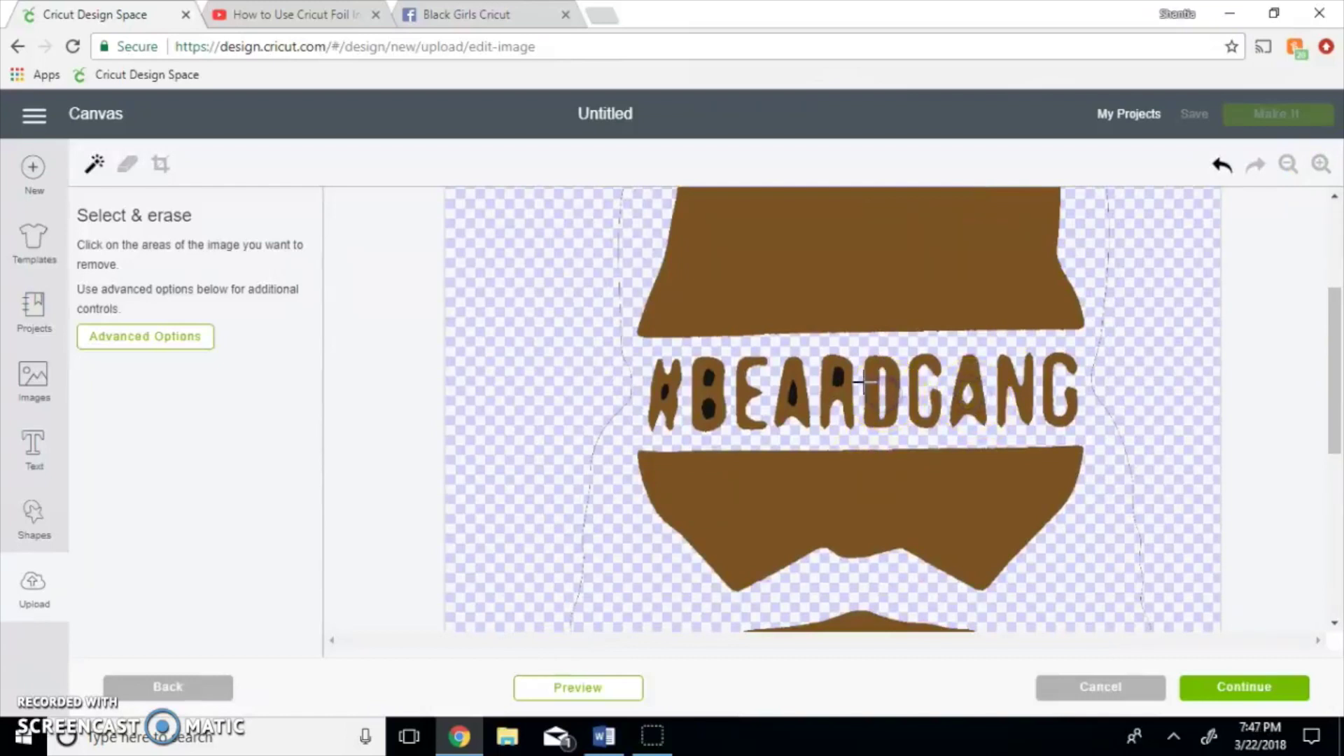
click(783, 397)
click(709, 409)
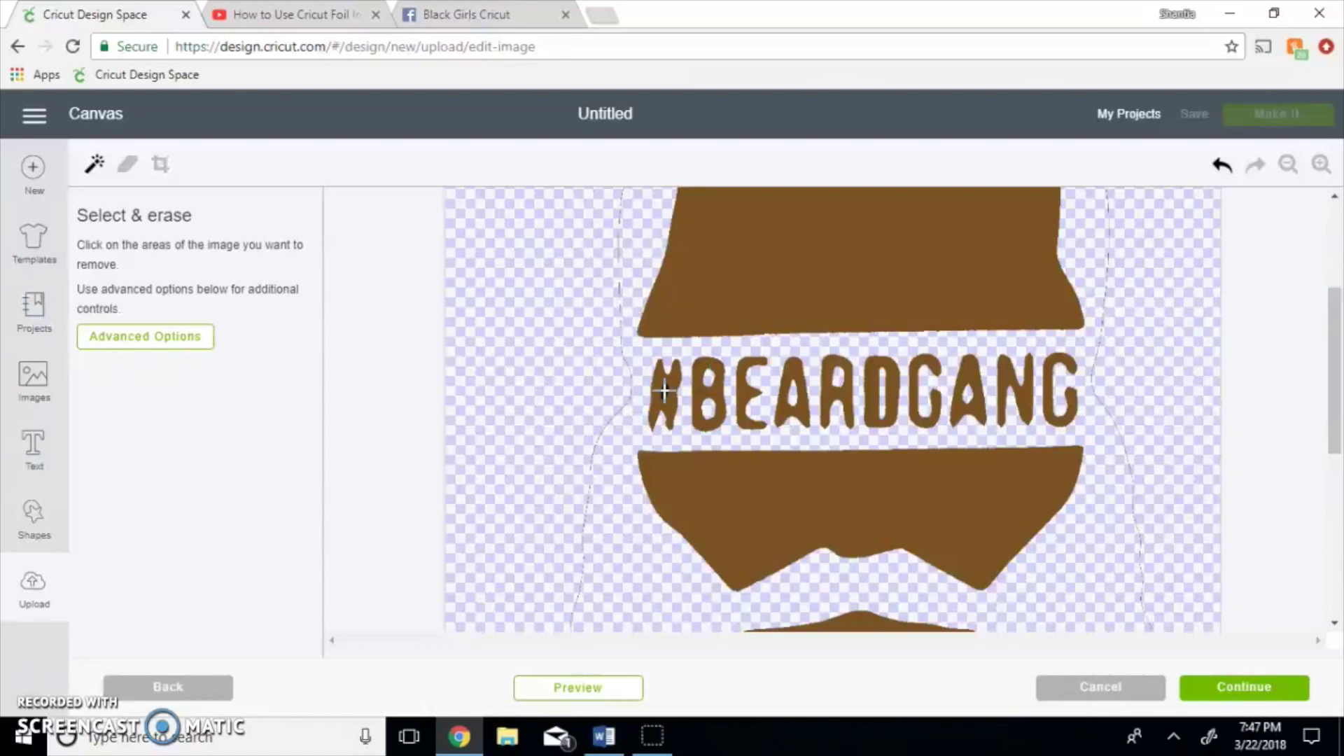
Erase the thin leftover outline below and around the chin with the eraser at its largest size
drag(1333, 351, 1338, 502)
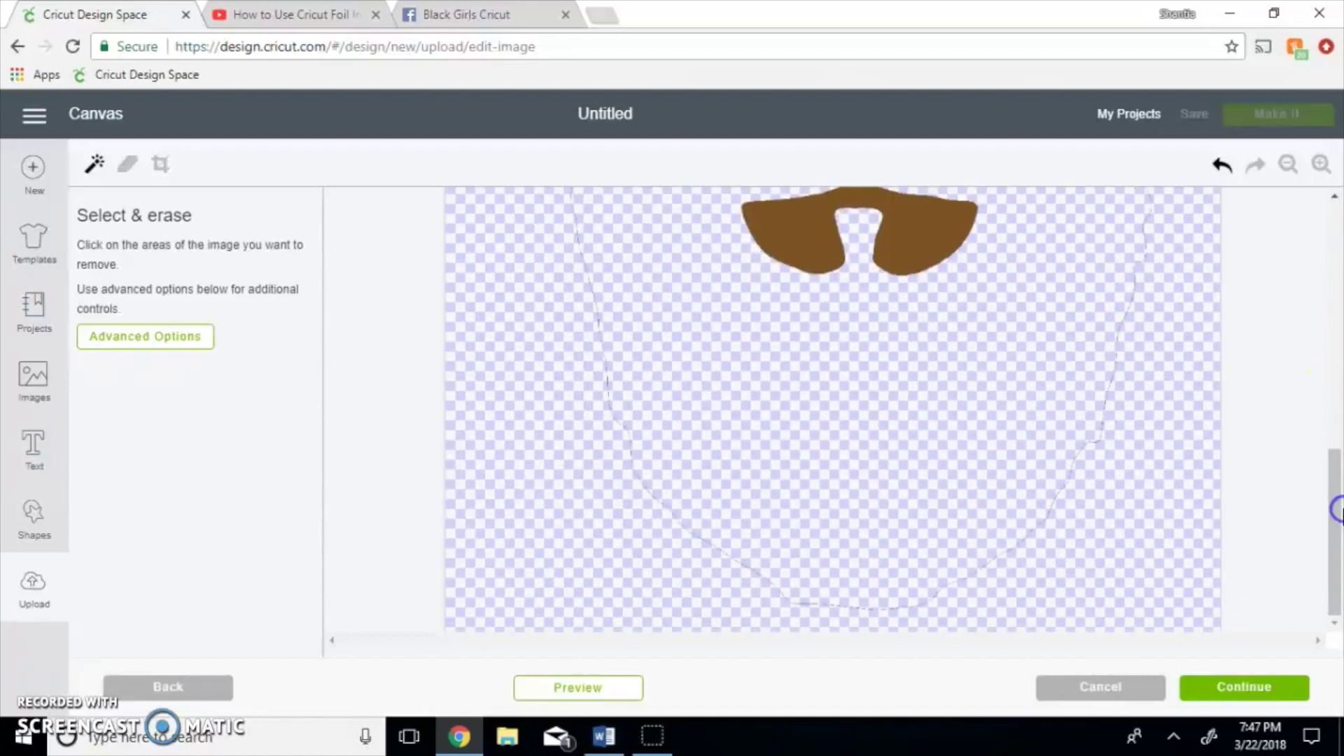
click(126, 167)
drag(133, 327, 293, 360)
mouse_move(624, 384)
mouse_down()
mouse_move(610, 369)
mouse_move(712, 528)
mouse_move(798, 585)
mouse_move(931, 591)
mouse_move(999, 565)
mouse_move(1074, 462)
mouse_move(1125, 353)
mouse_move(1127, 177)
mouse_up()
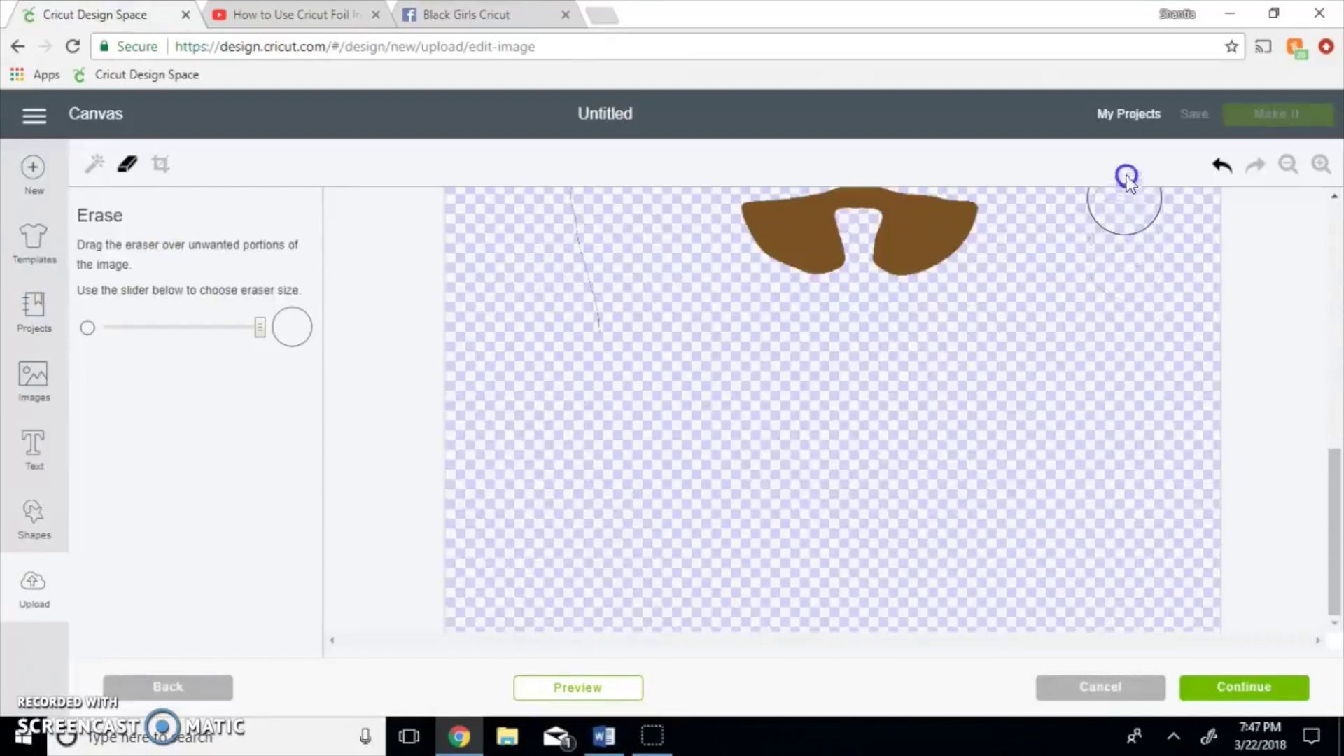
Erase the thin outline to the right of the brown face, undoing the stroke that cuts into the brown
drag(1339, 588, 1308, 422)
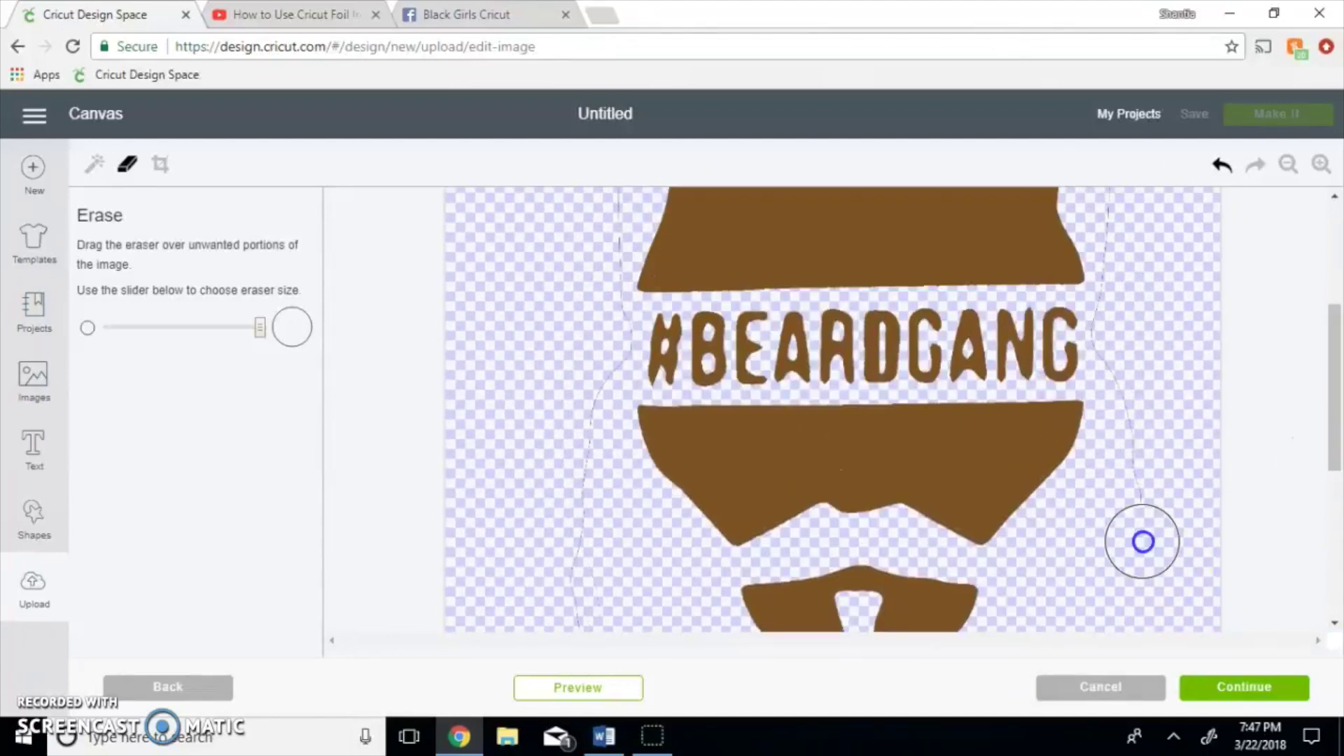
drag(1143, 519, 1118, 387)
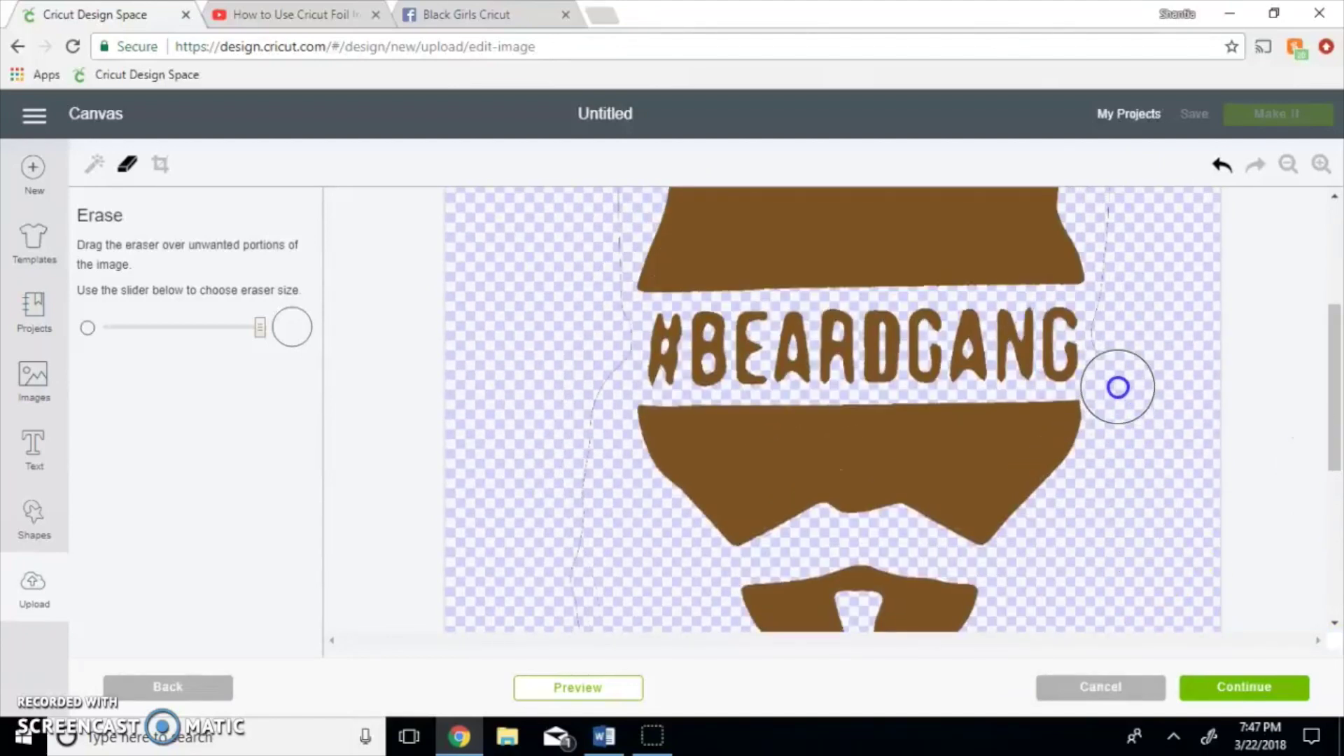
click(1223, 165)
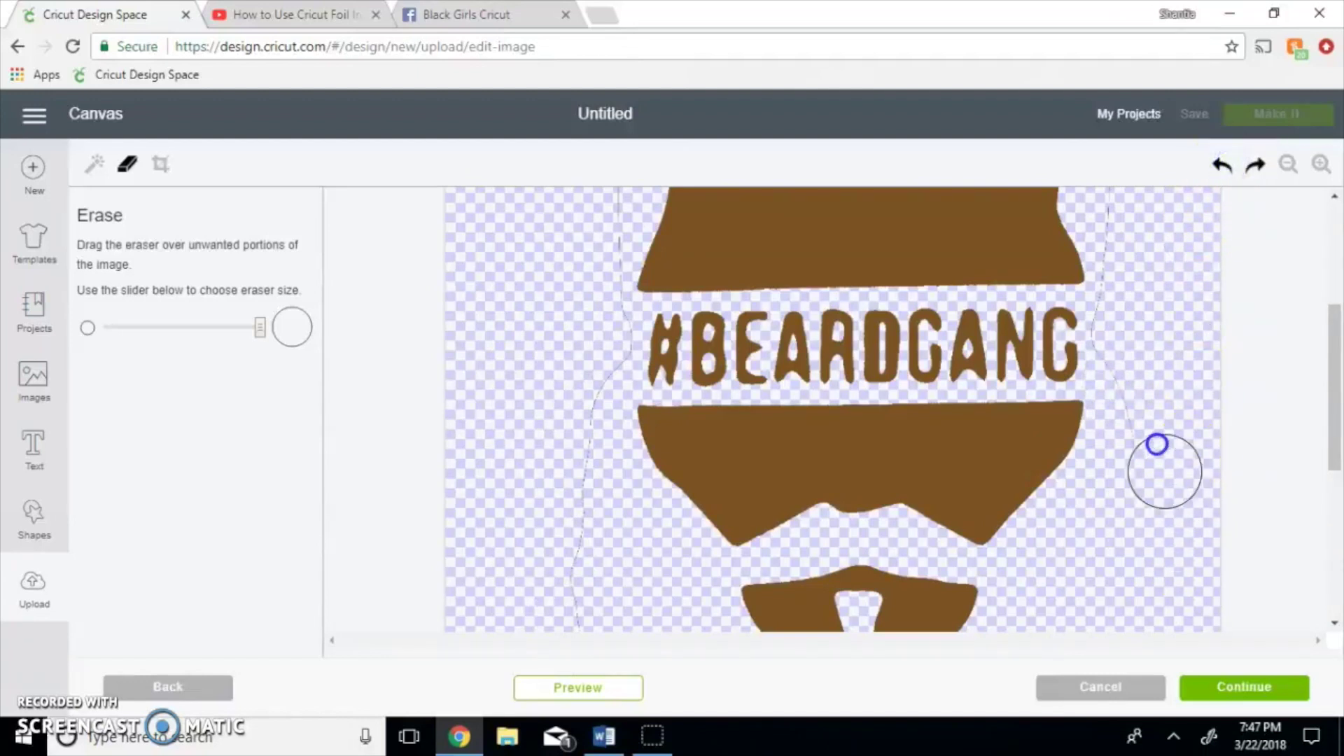
mouse_move(1143, 395)
mouse_down()
mouse_move(1123, 336)
mouse_move(1137, 267)
mouse_up()
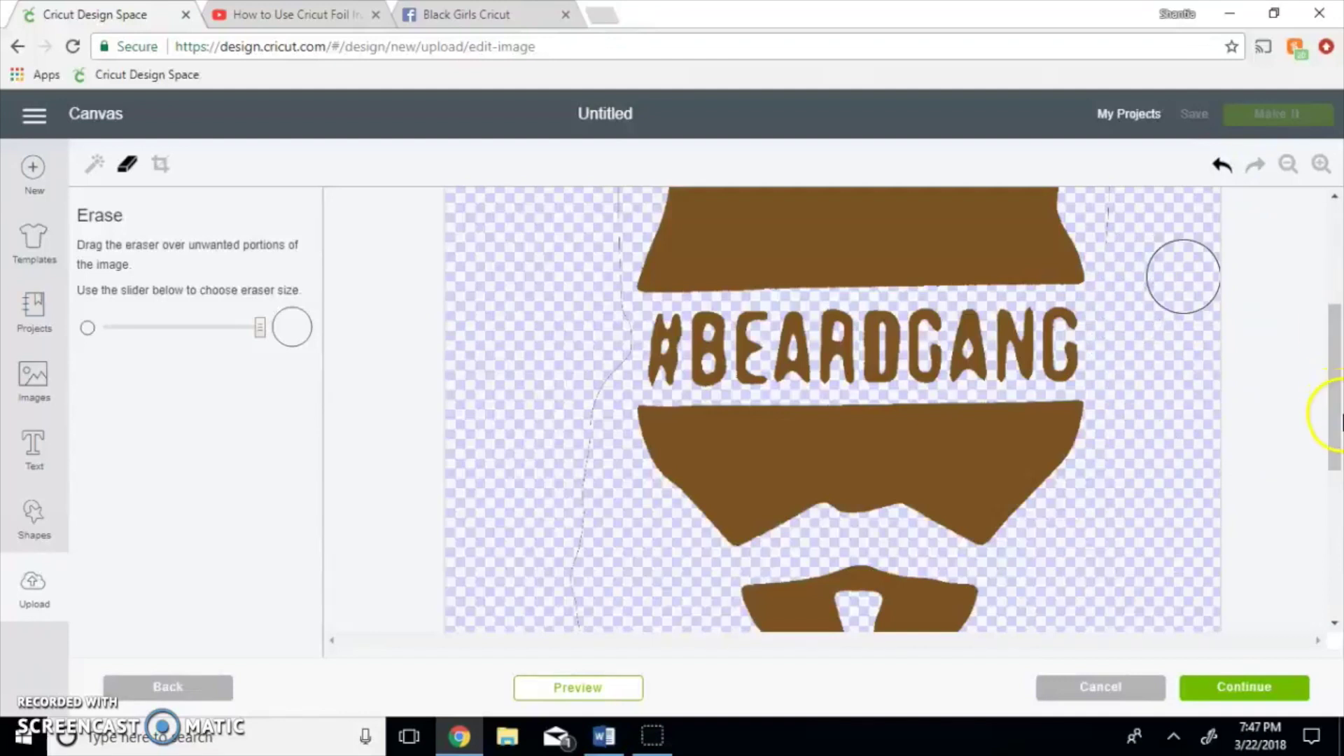
Erase the remaining outline around the top and along the left side of the brown face
mouse_move(1335, 413)
mouse_down()
mouse_move(1330, 351)
mouse_move(1216, 273)
mouse_move(1102, 274)
mouse_move(1131, 378)
mouse_move(1119, 345)
mouse_move(1140, 506)
mouse_move(1149, 333)
mouse_move(1047, 264)
mouse_move(861, 228)
mouse_move(744, 246)
mouse_move(648, 309)
mouse_move(597, 502)
mouse_up()
drag(1333, 253, 1337, 380)
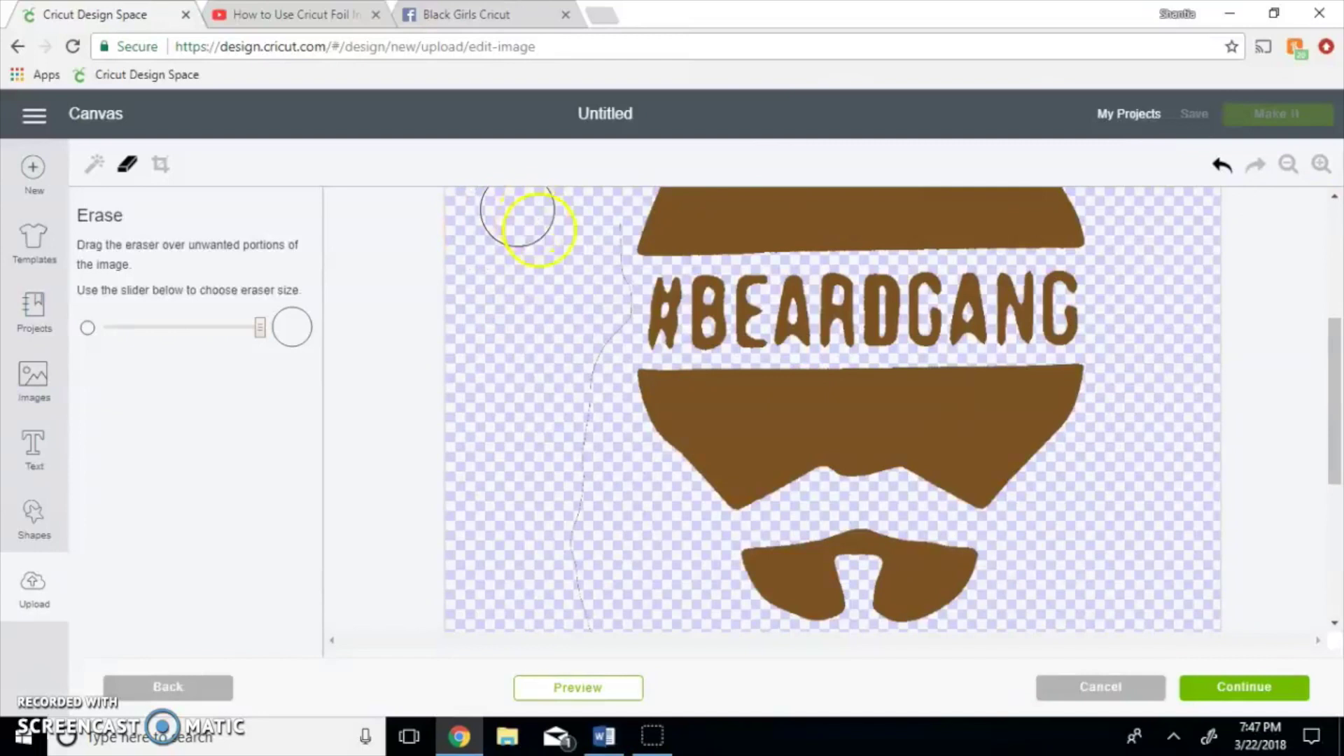
mouse_move(593, 228)
mouse_down()
mouse_move(597, 306)
mouse_move(573, 441)
mouse_move(586, 600)
mouse_up()
drag(1339, 356, 1339, 385)
scroll(1338, 406, down, 1)
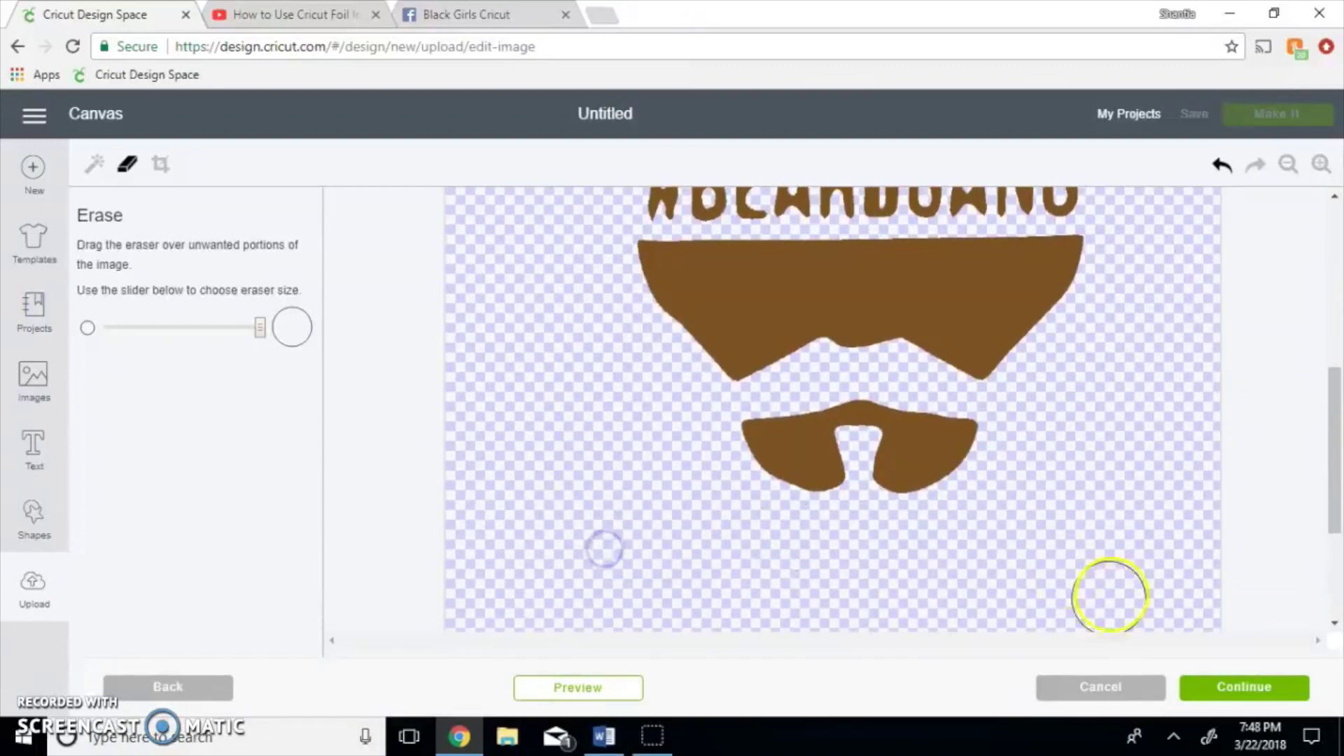
Preview the cleaned brown layer and save it with the image name "beard fill in"
click(579, 688)
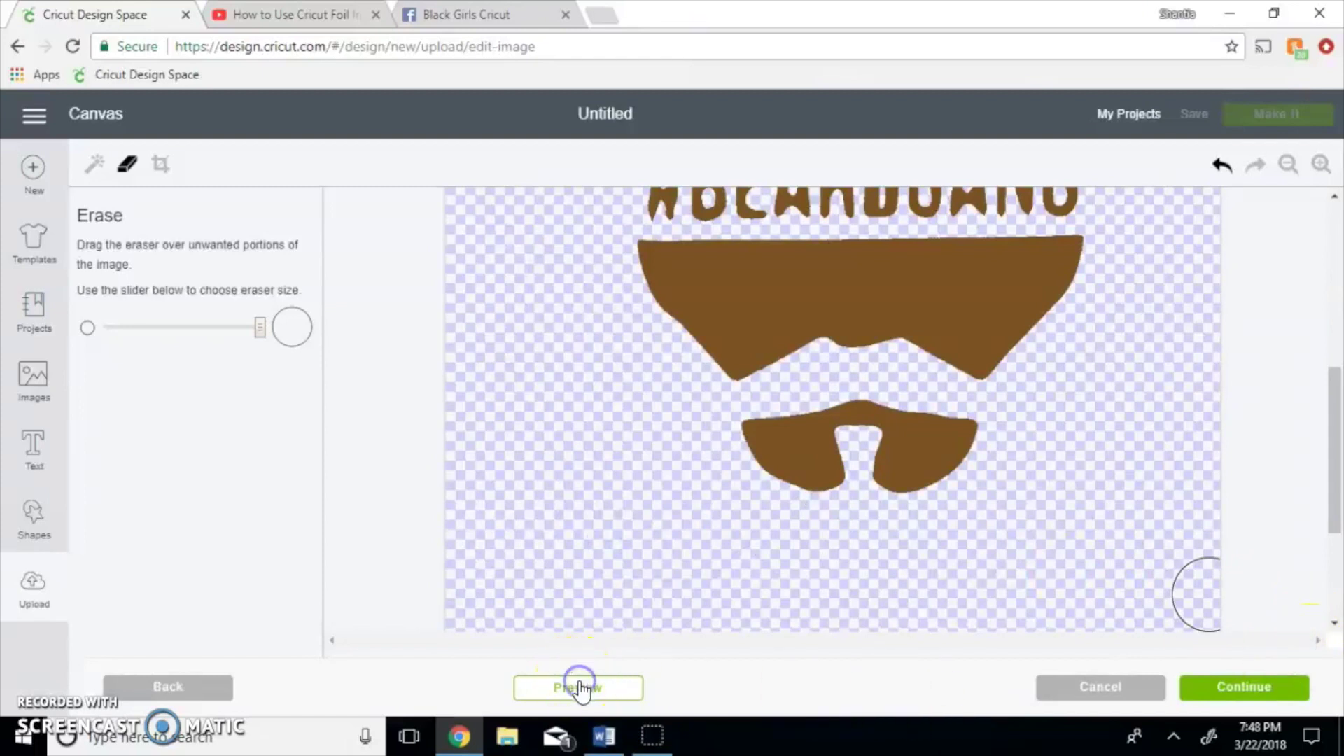
click(1288, 165)
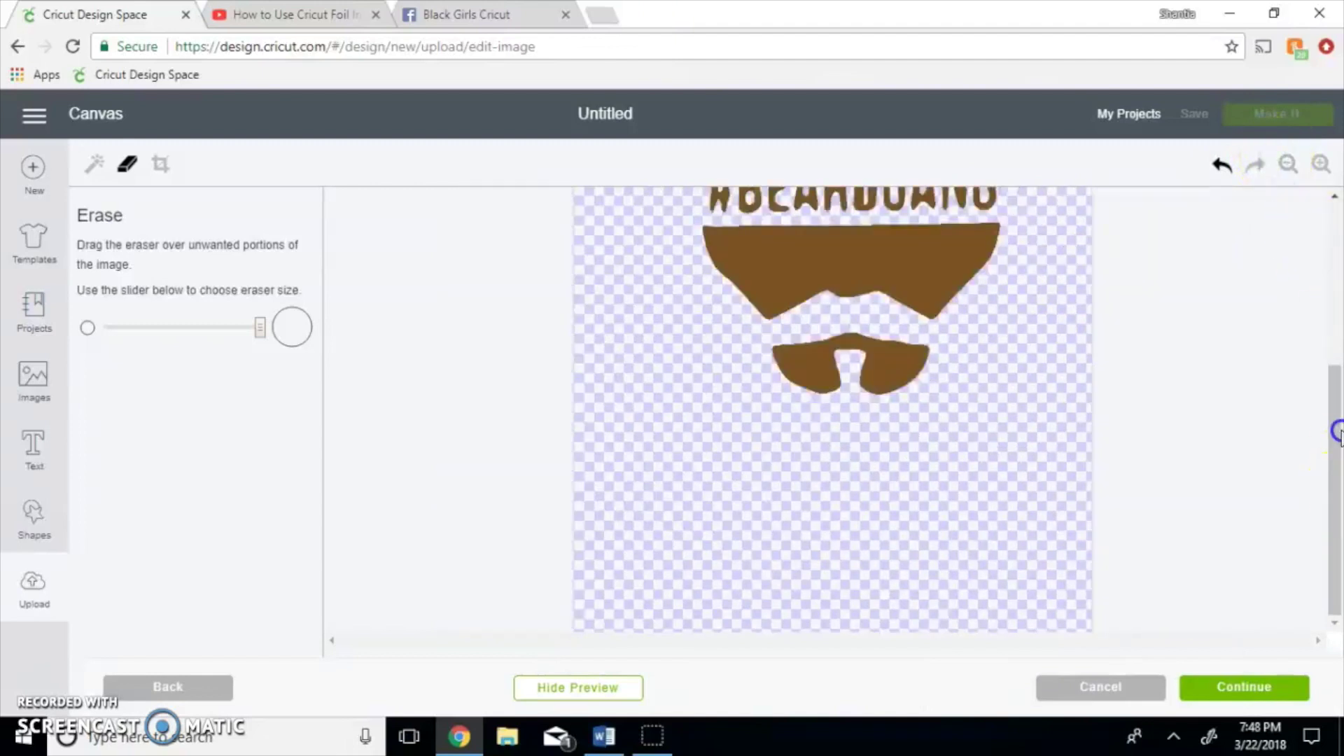
scroll(1326, 425, up, 4)
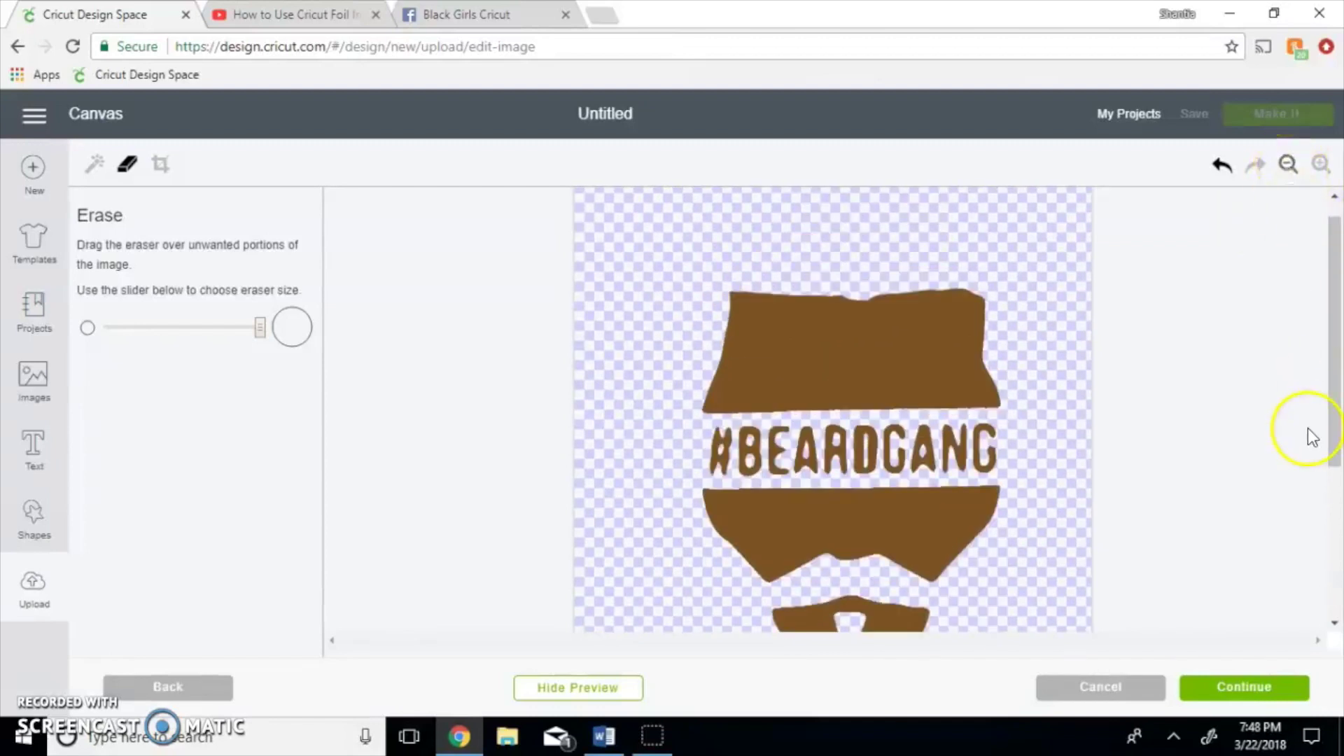
click(1234, 693)
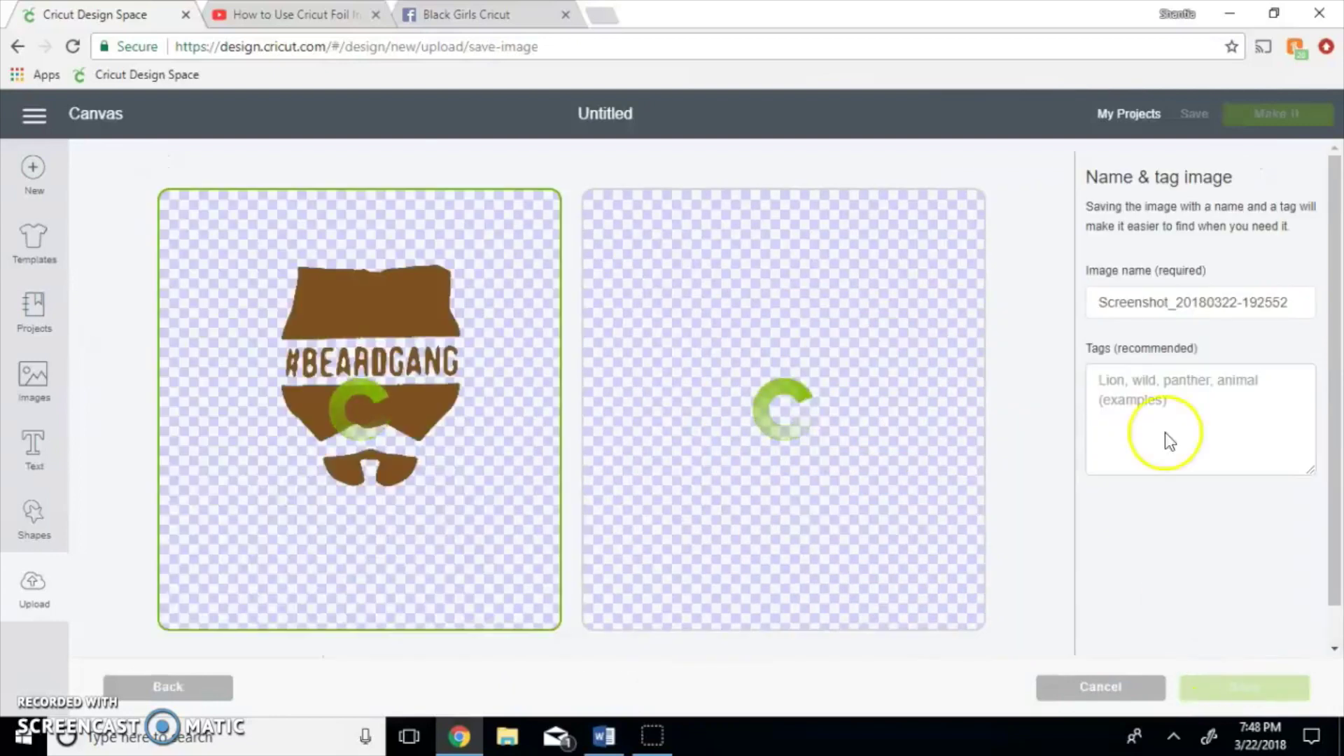
triple_click(1268, 309)
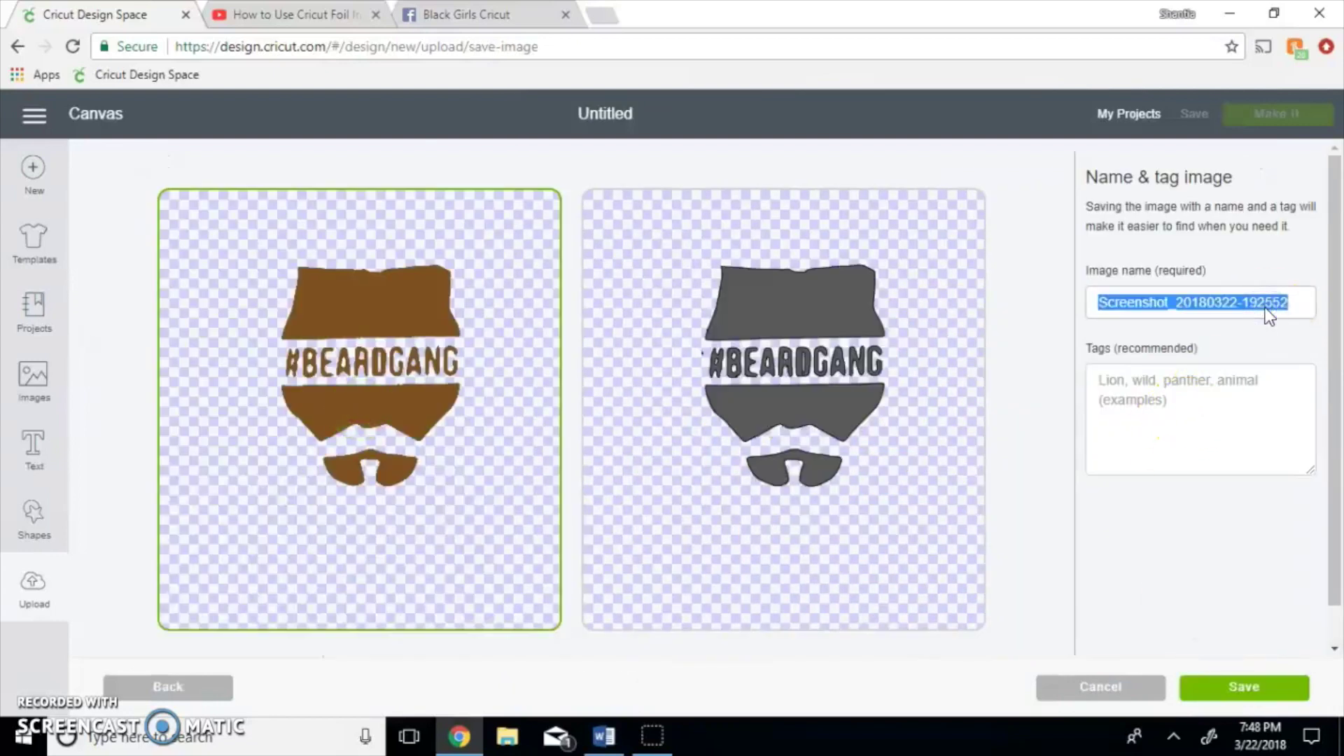
text(beard fill in)
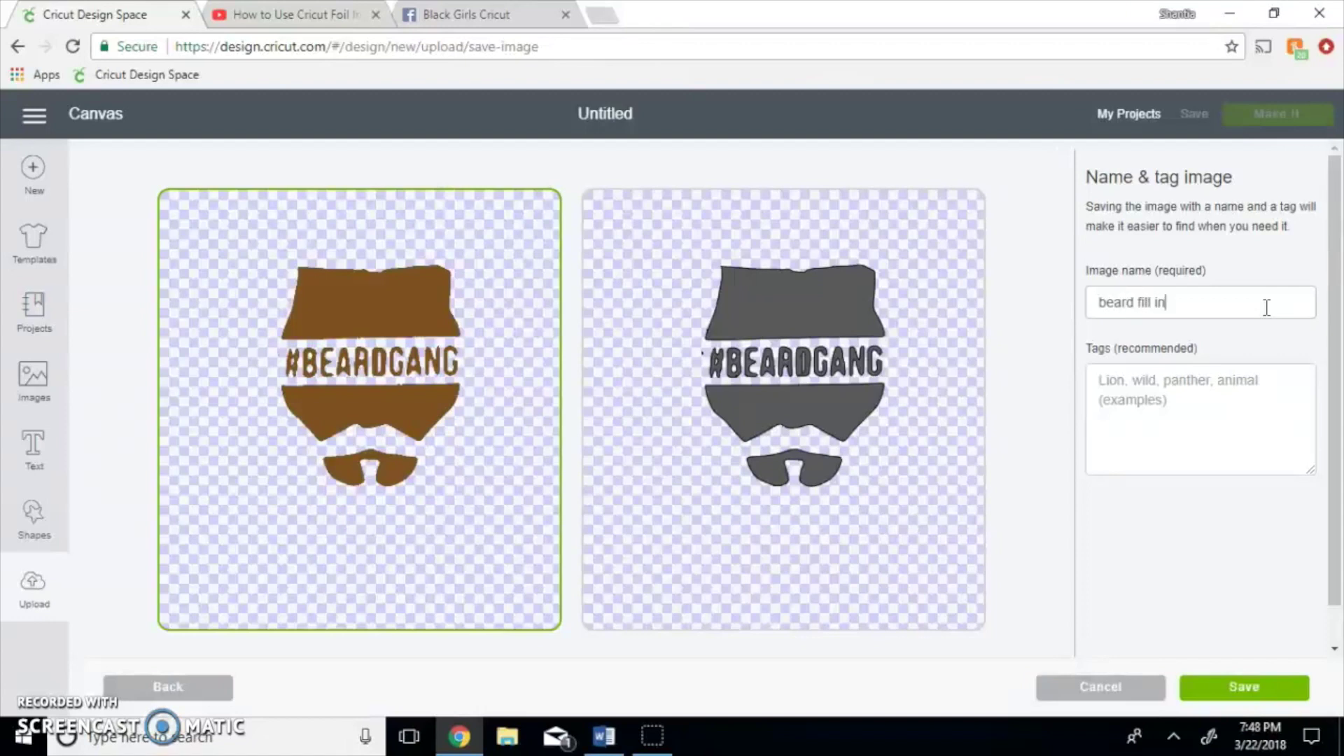
click(1240, 687)
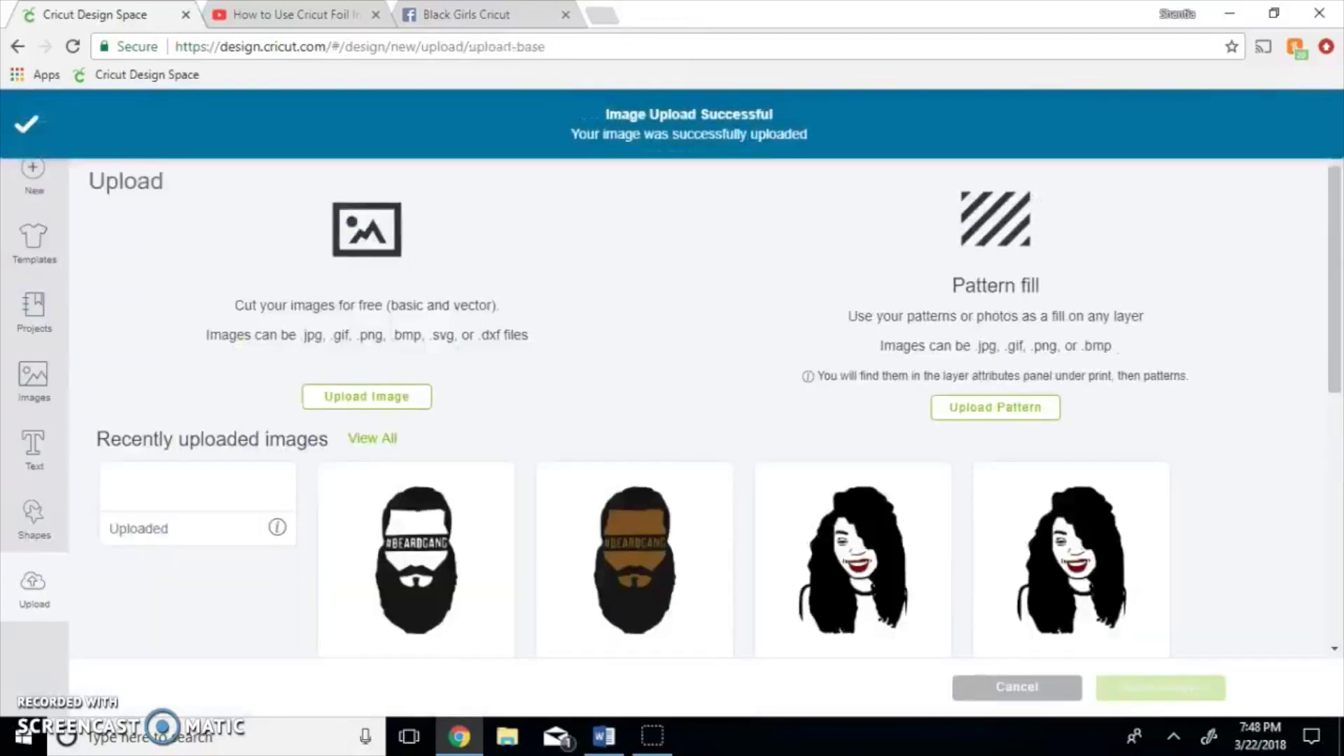
Insert the black beard image and the brown "beard fill in" image together onto the canvas
click(411, 549)
click(213, 523)
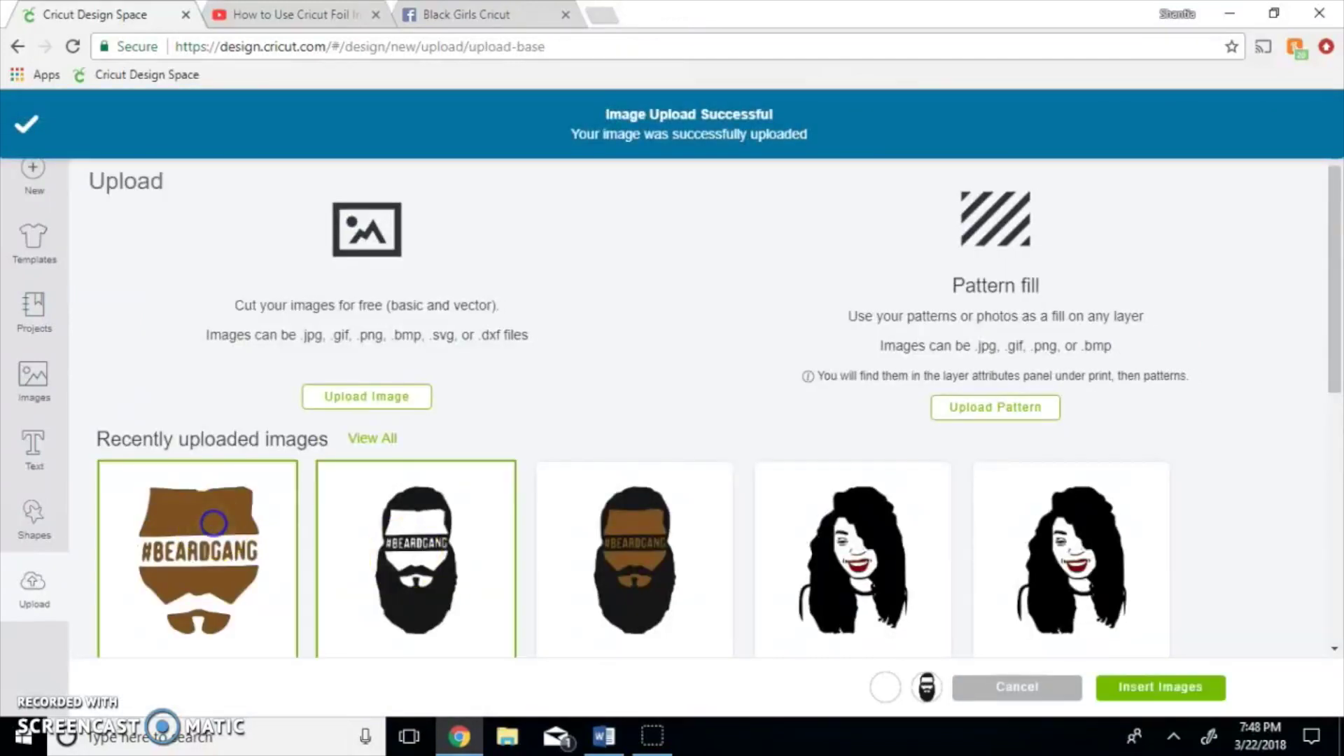
click(1171, 686)
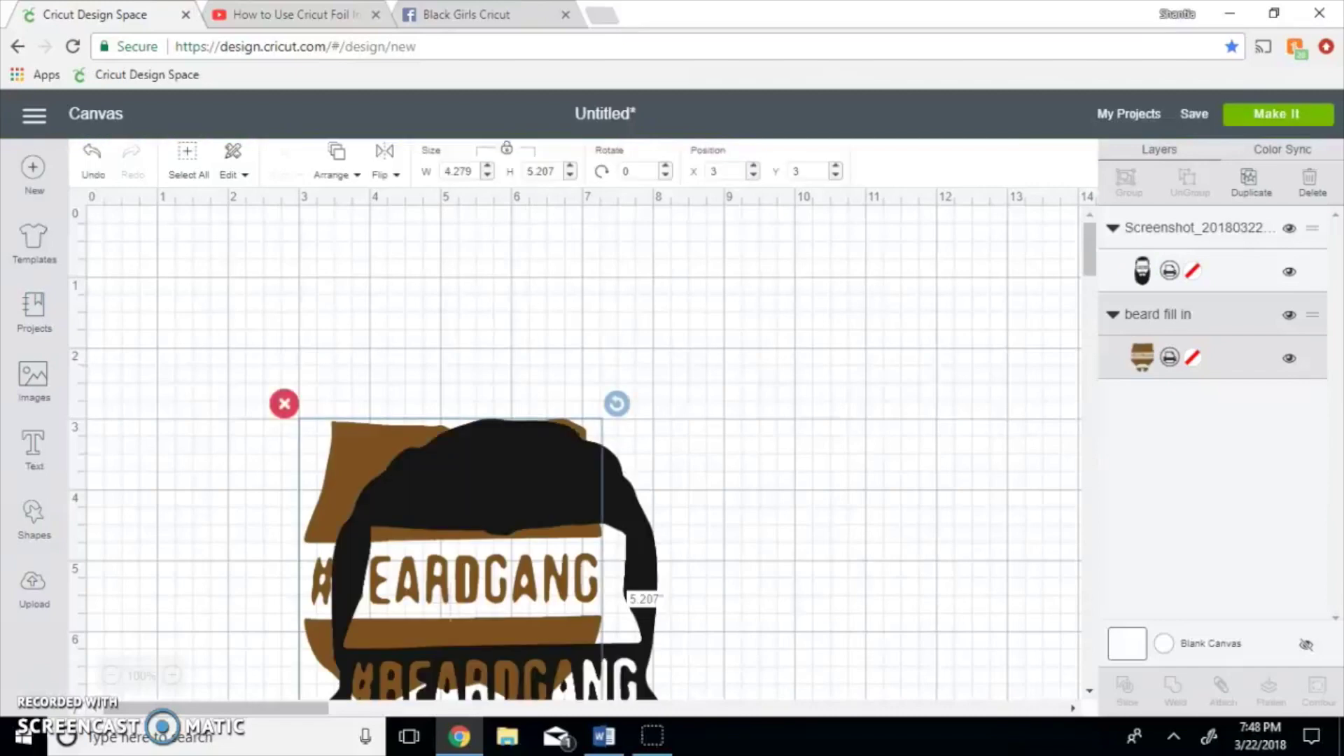
Move the black head up the canvas and line up the brown layer behind its face openings
scroll(801, 549, right, 2)
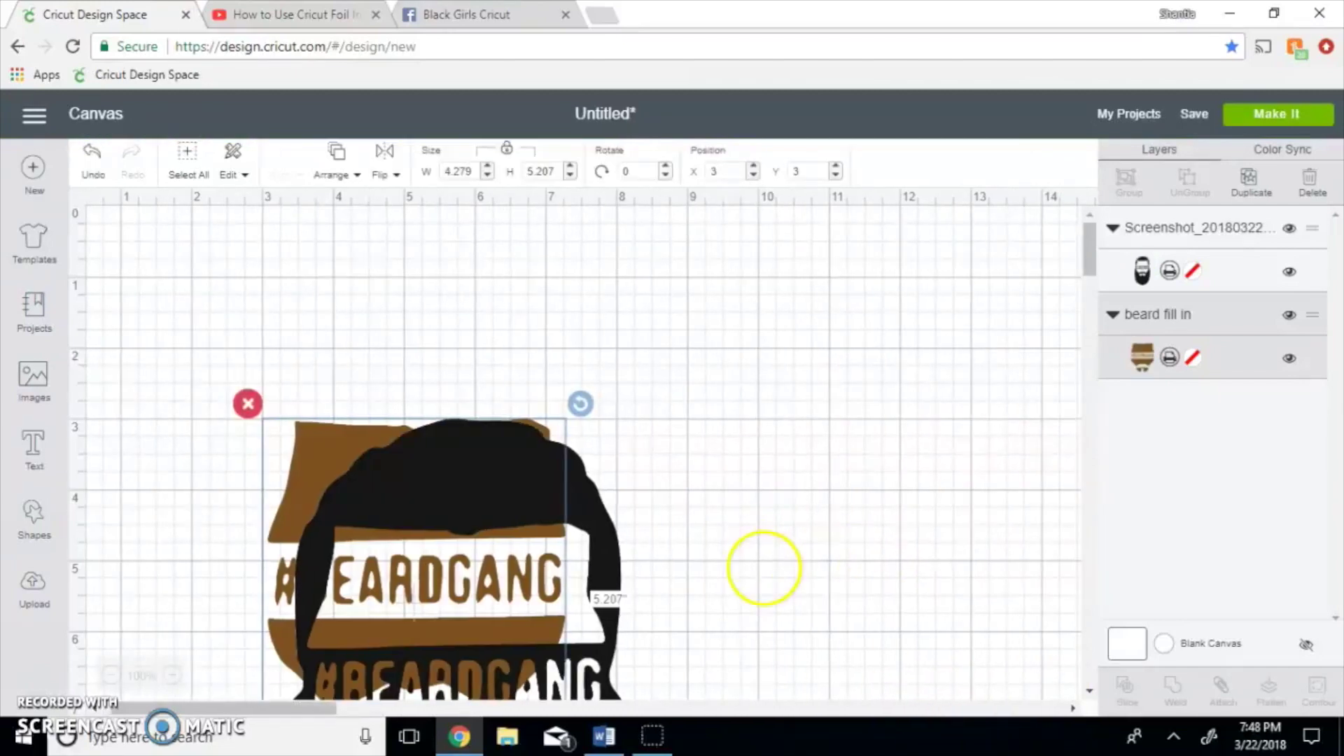
drag(591, 518, 635, 324)
drag(271, 504, 392, 361)
click(401, 368)
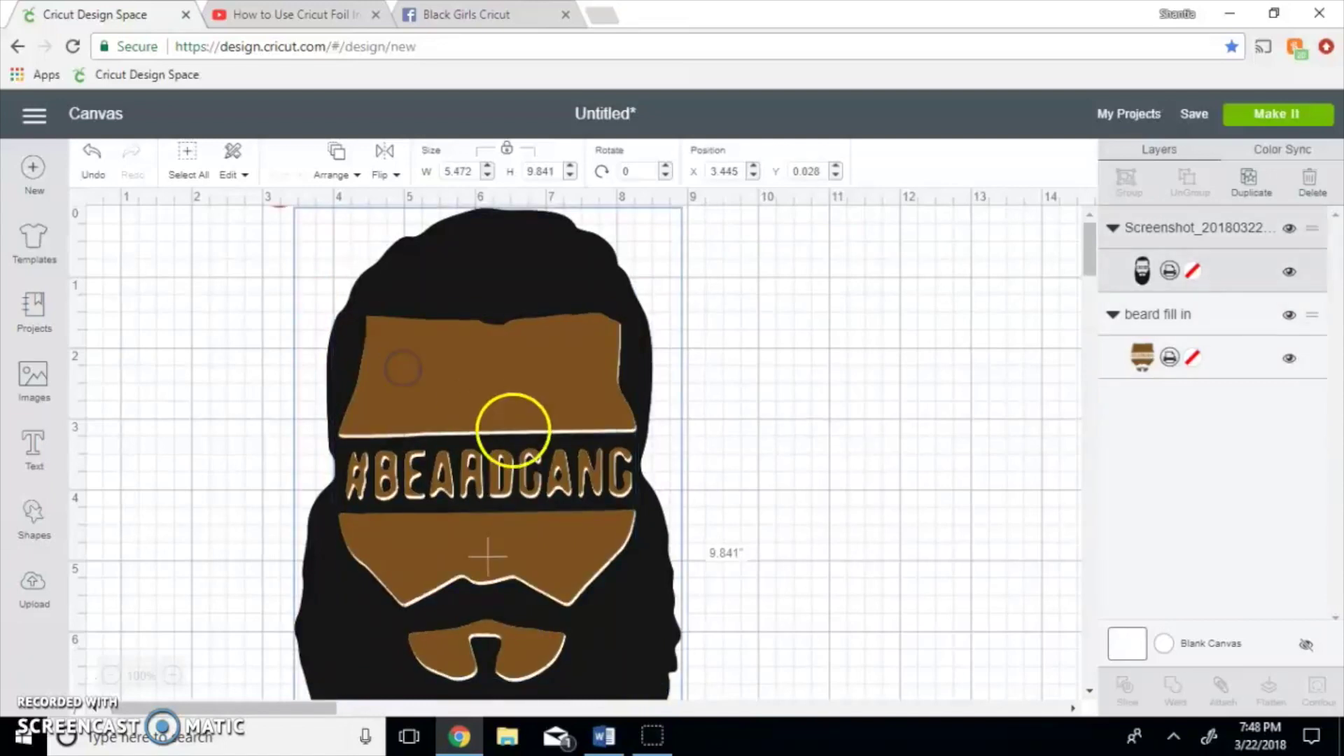
drag(1082, 271, 1087, 287)
drag(573, 385, 571, 394)
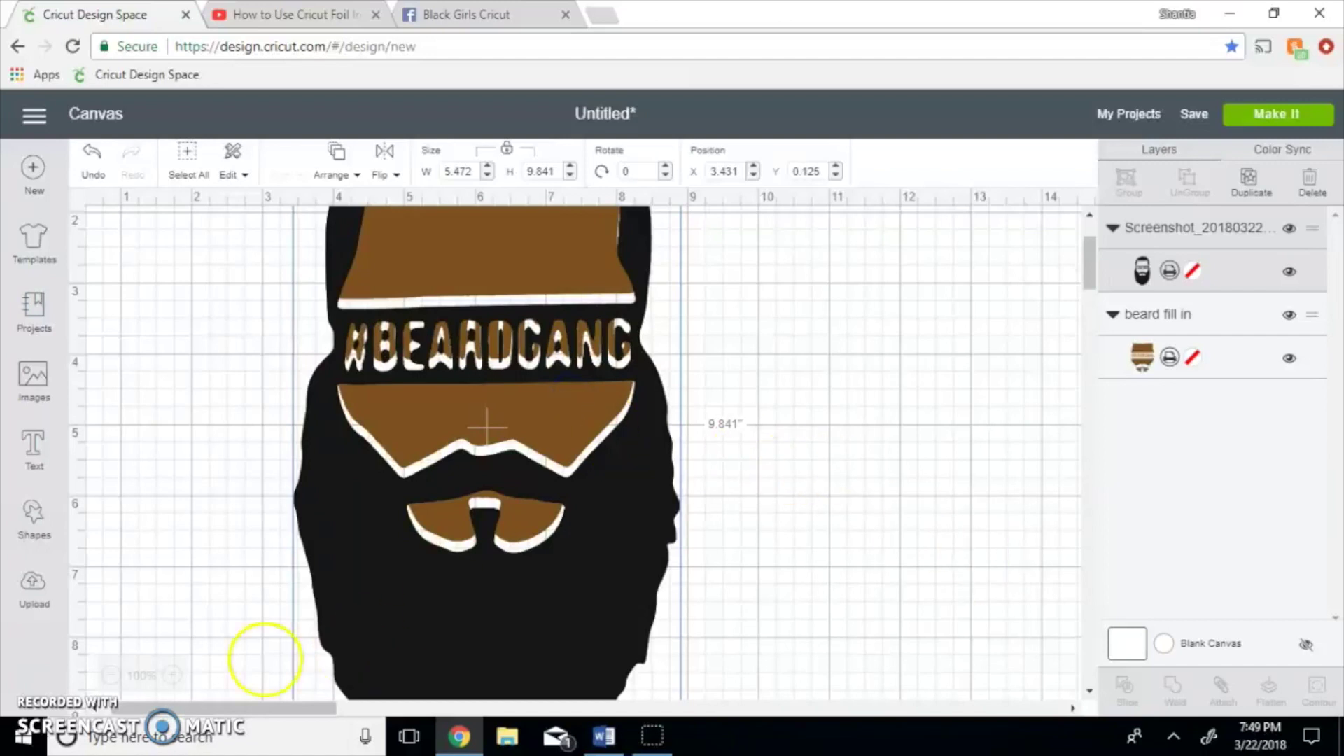
Zoom out to 50% and nudge the black head up to Y 0 over the brown layer
click(116, 677)
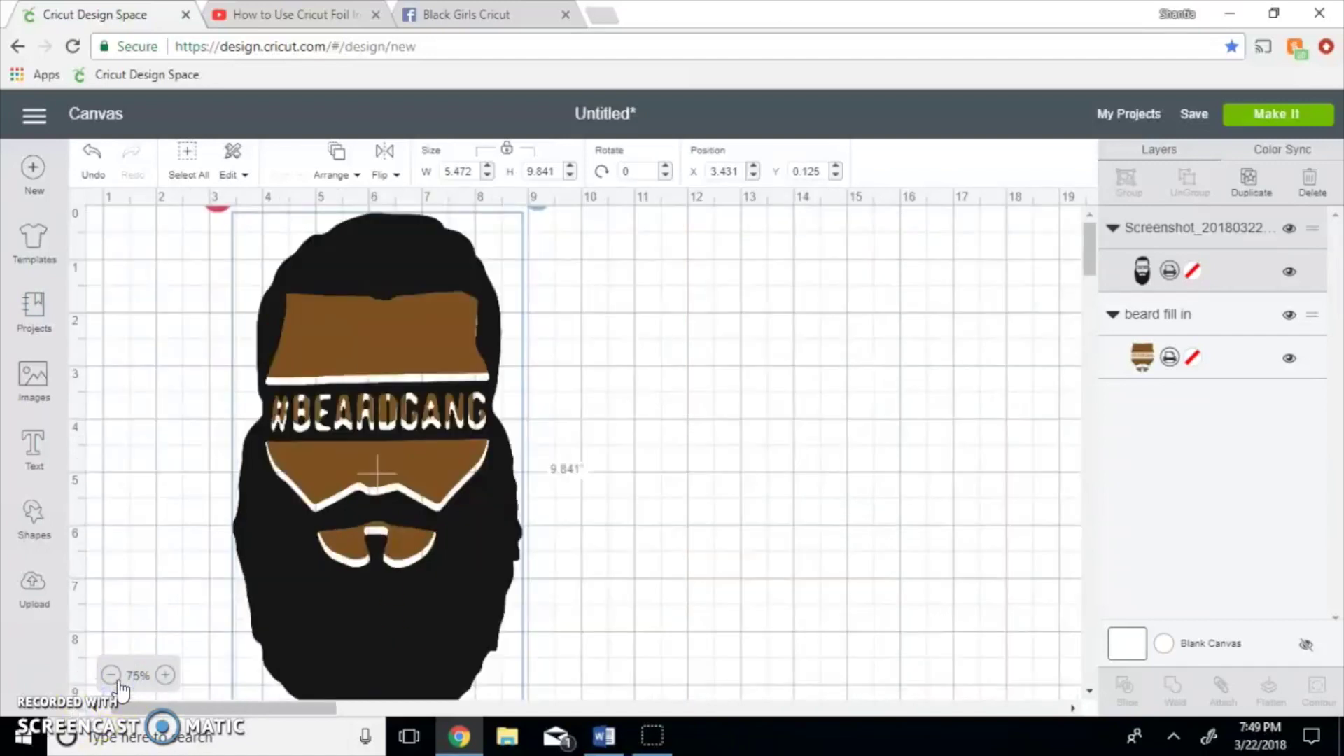
click(515, 590)
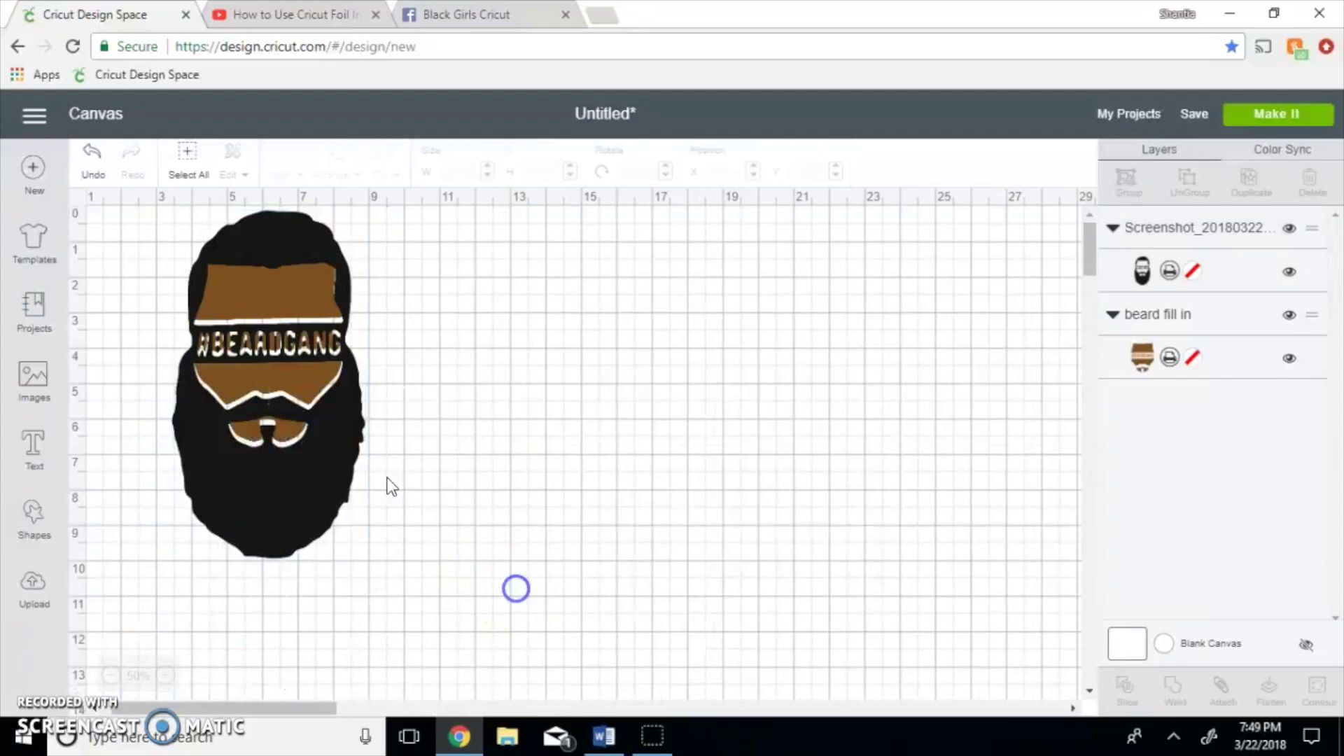
click(313, 385)
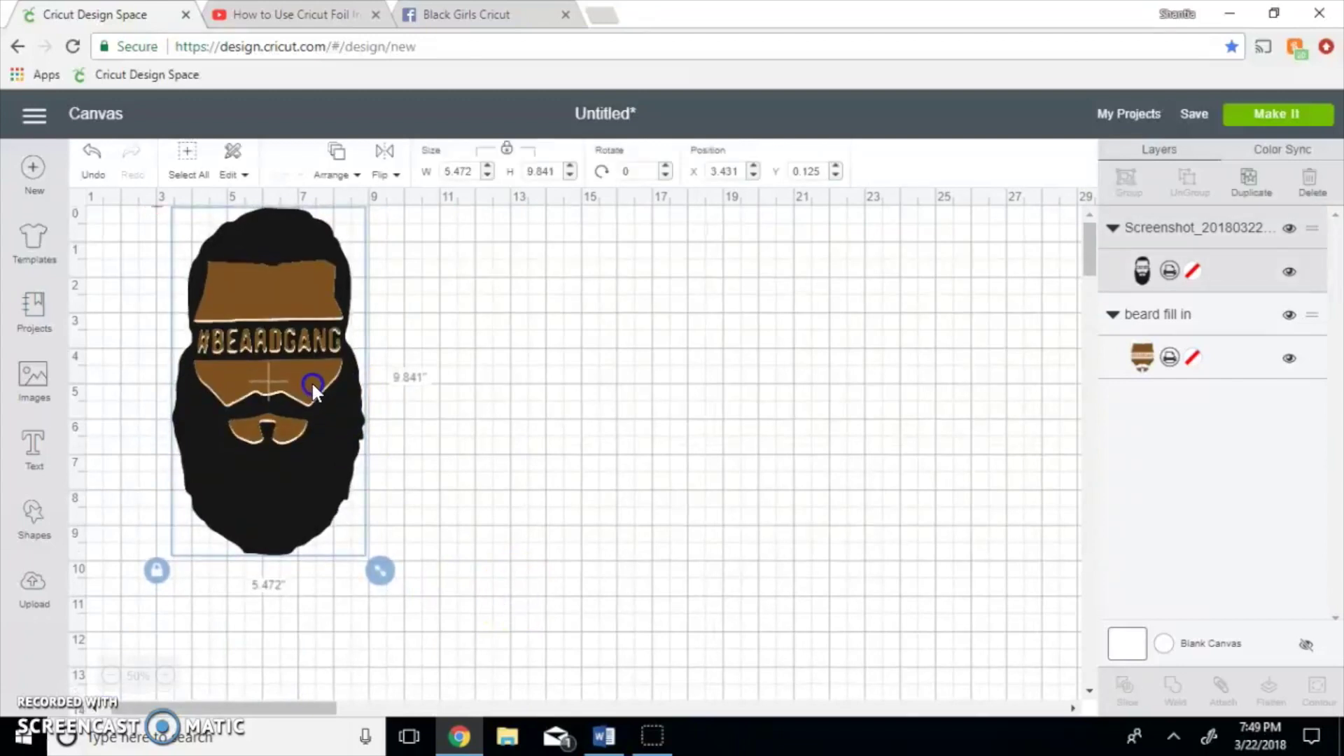
click(426, 412)
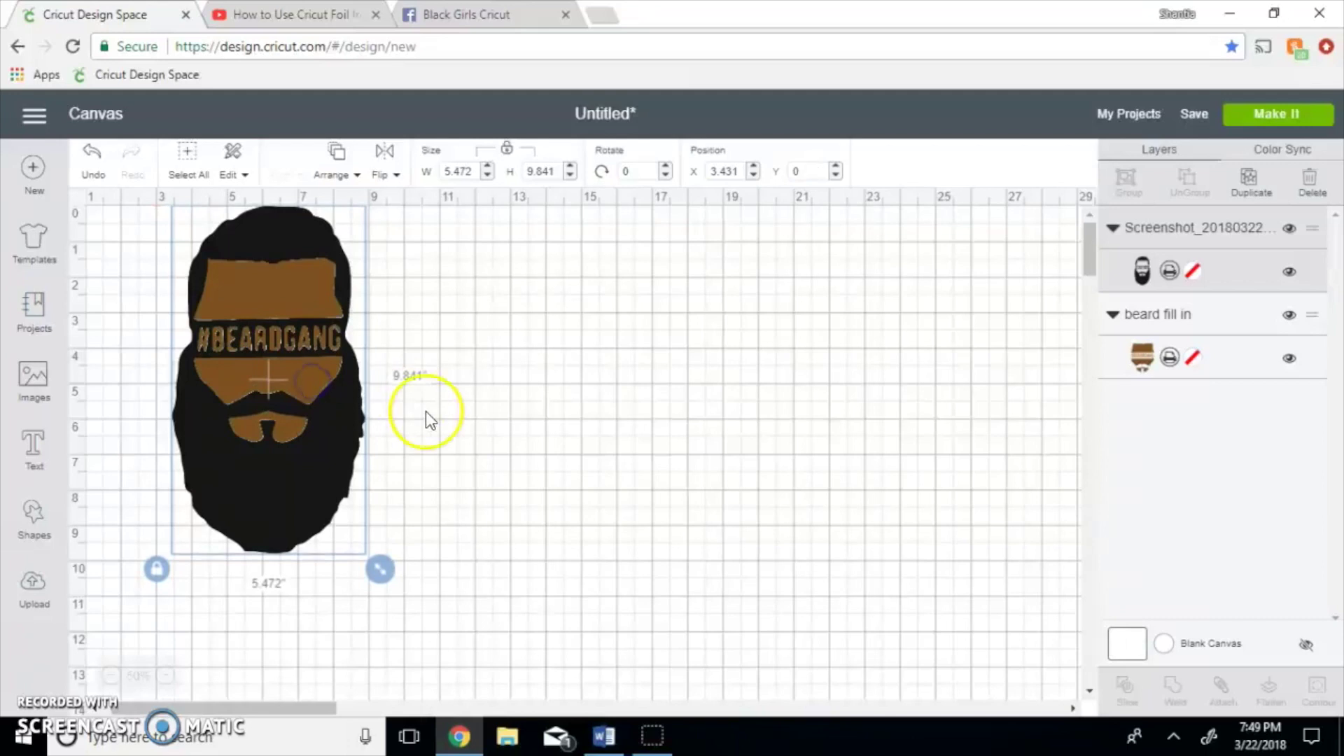
click(350, 294)
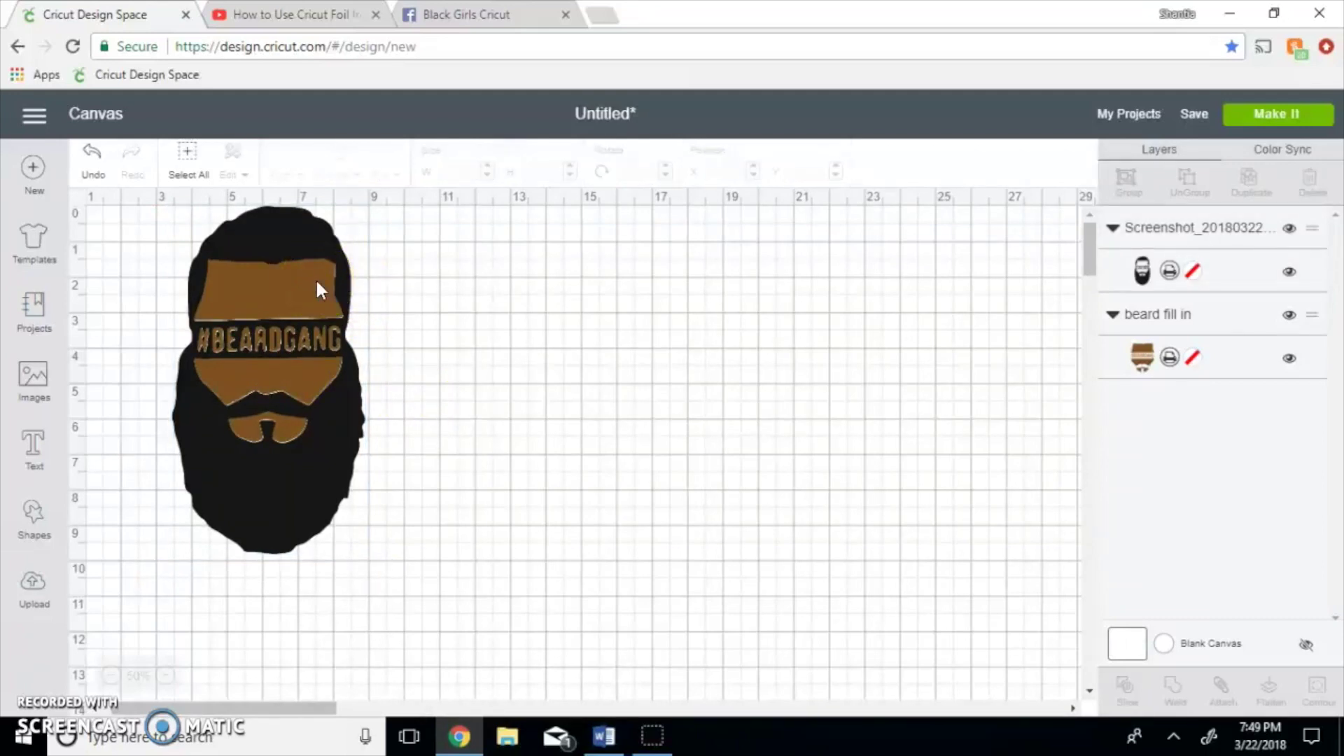
click(532, 418)
click(278, 283)
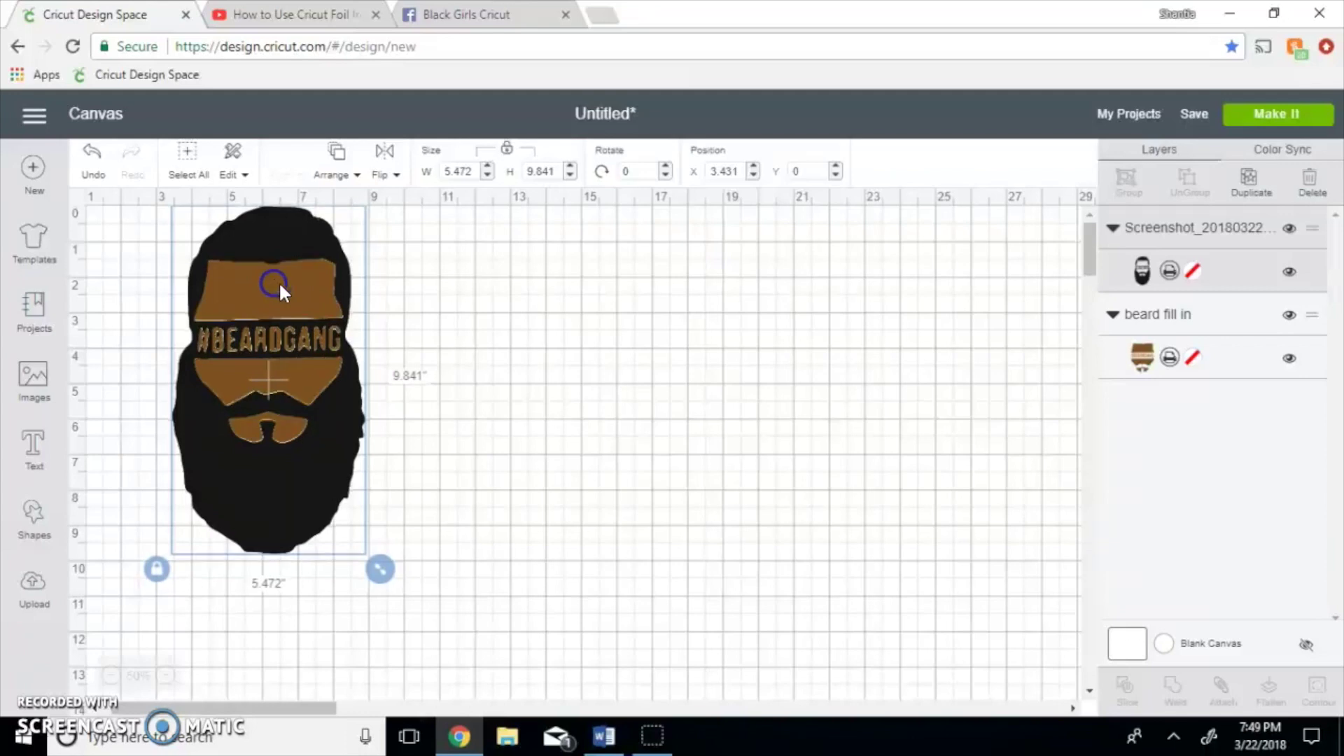
click(390, 325)
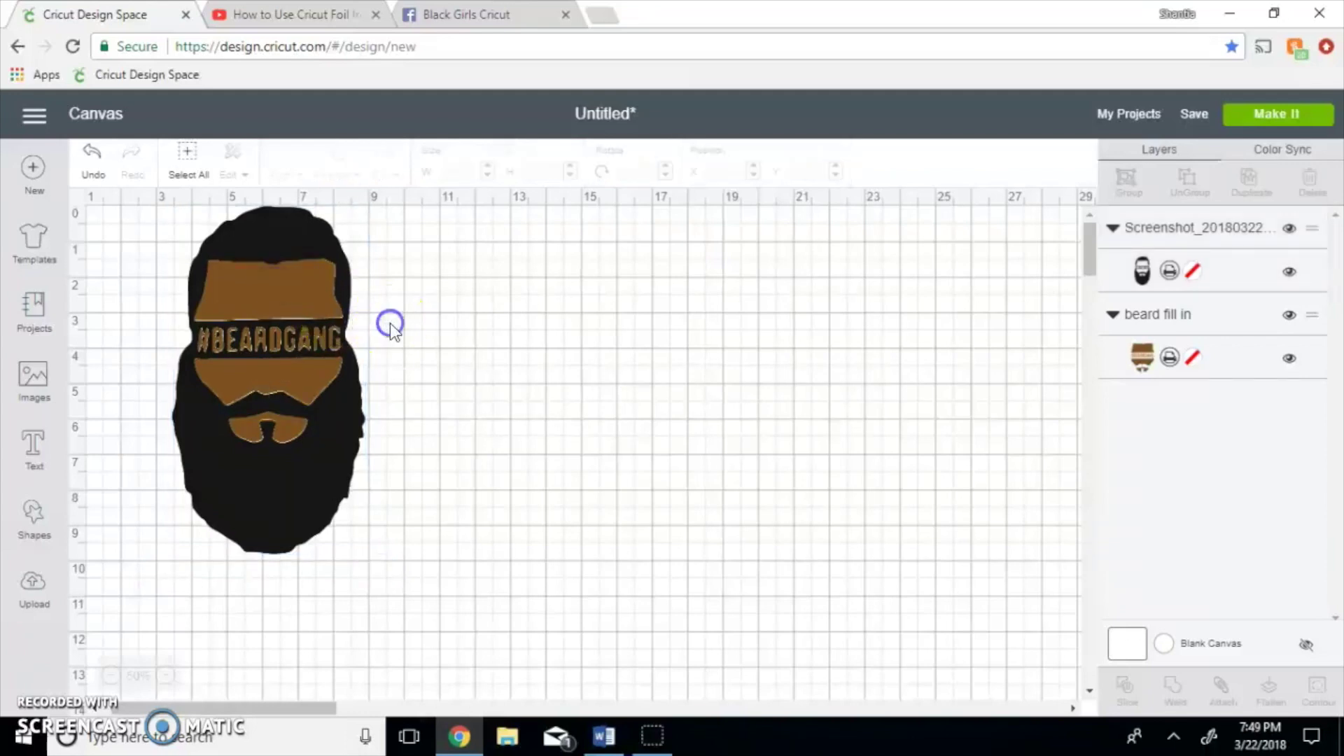
Try shrinking the black head to about 5.441 by 9.785 inches and return it to 5.472 by 9.841 inches
click(289, 422)
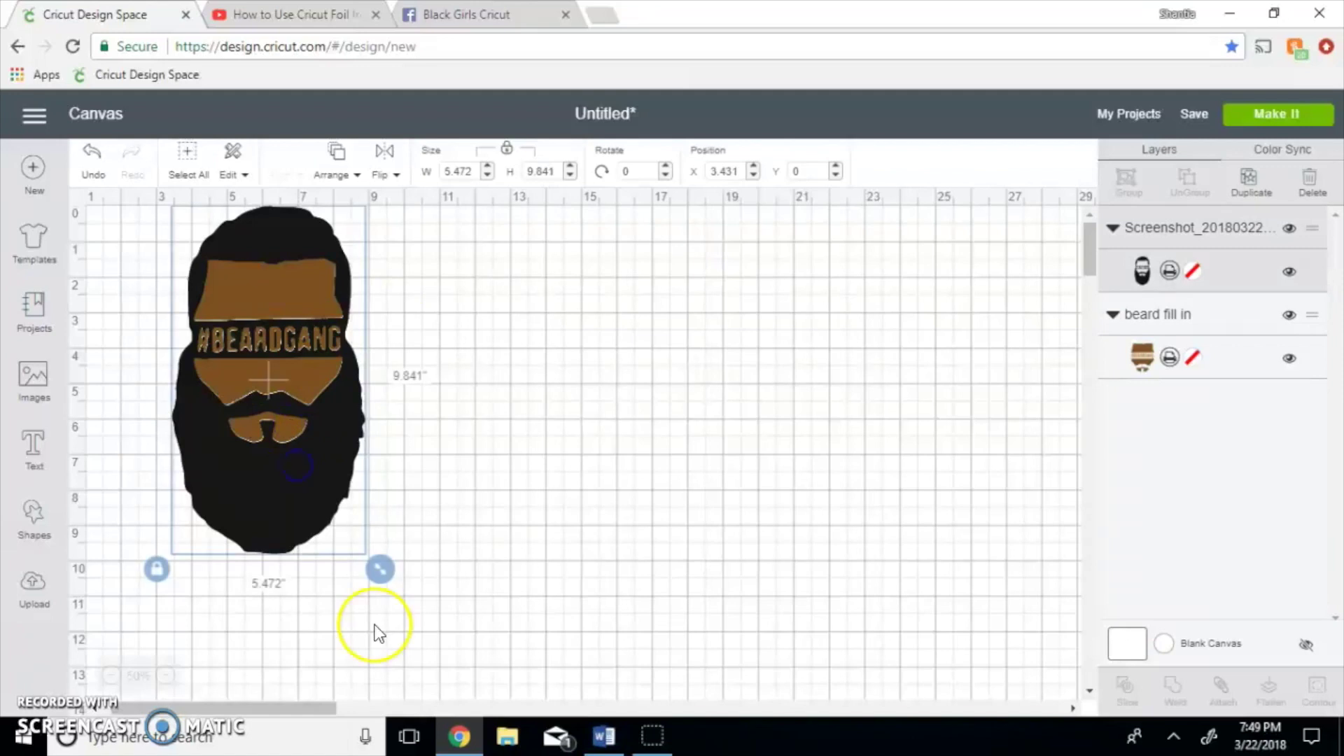
drag(381, 582, 372, 578)
click(445, 544)
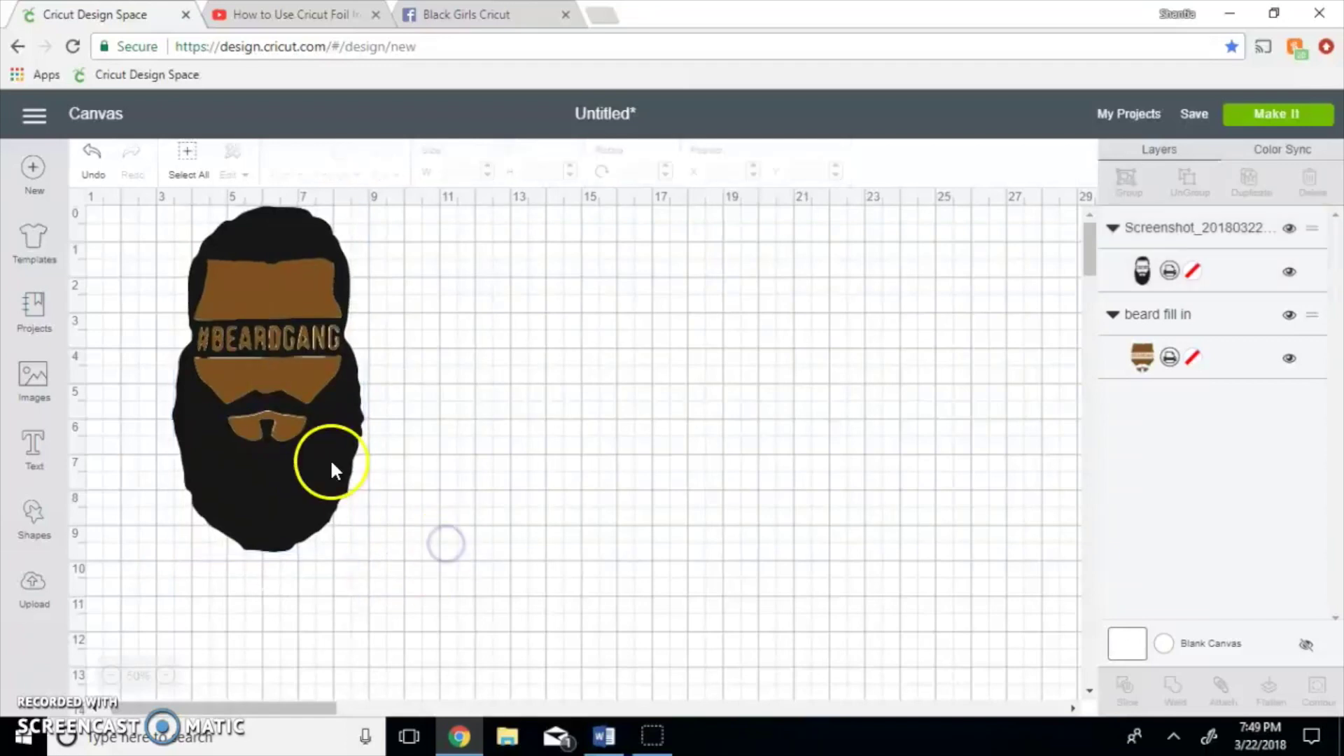
click(309, 399)
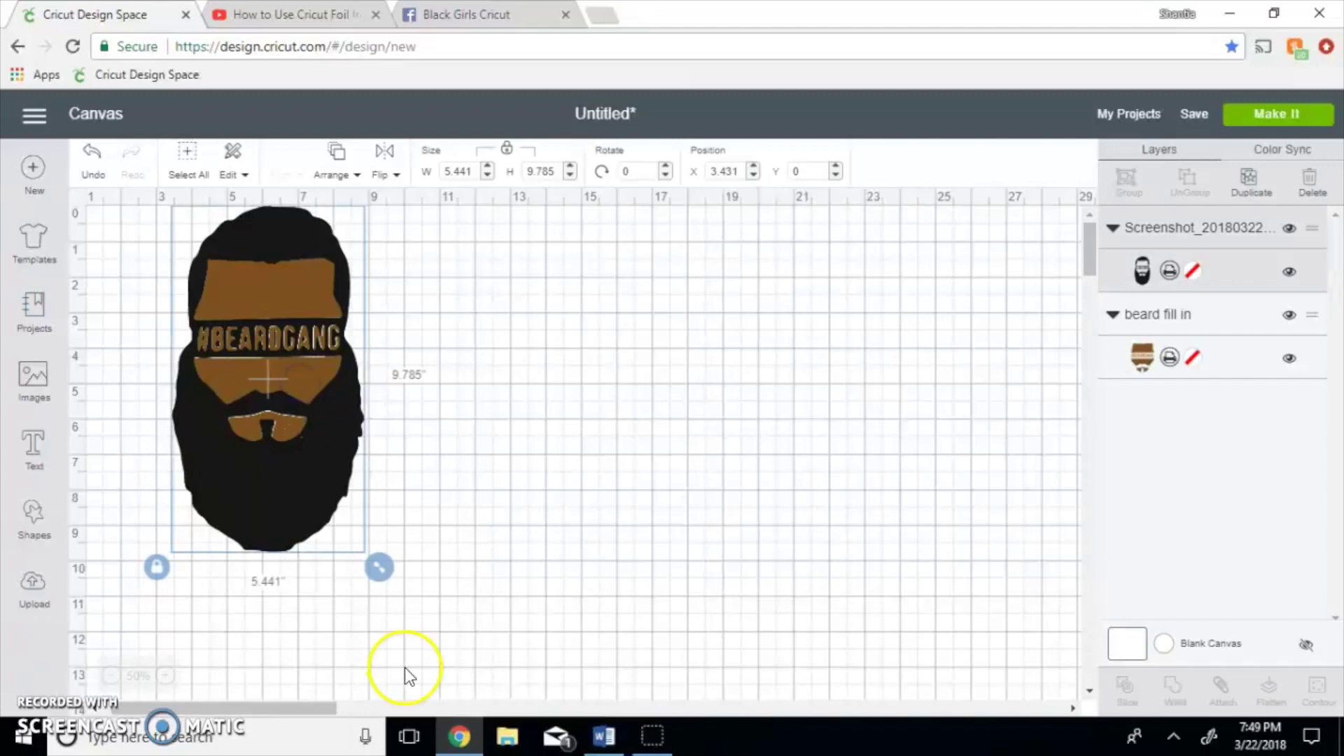
drag(379, 568, 382, 581)
With the black head moved aside, enlarge the brown layer to about 4.439 by 5.401 inches and place it behind the head
click(273, 303)
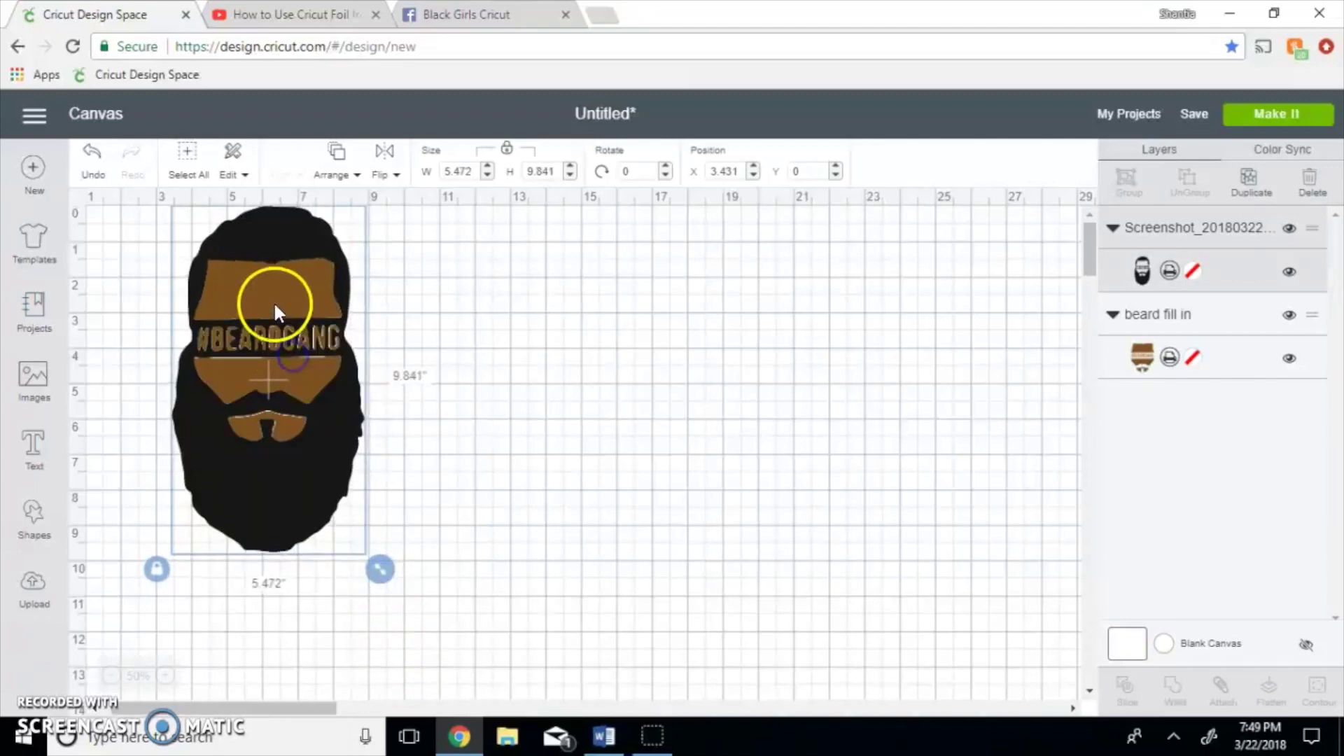
drag(291, 305, 488, 310)
click(278, 297)
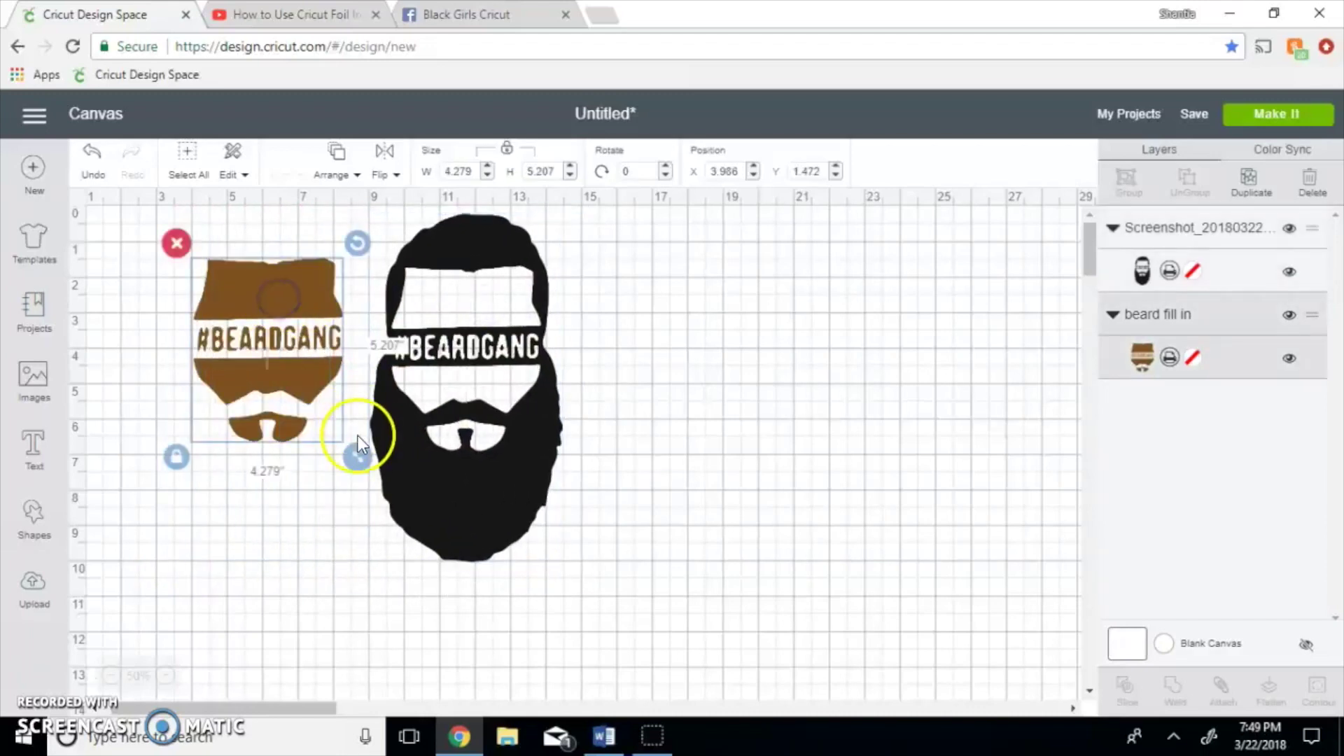
drag(357, 457, 365, 463)
drag(316, 375, 514, 385)
click(698, 389)
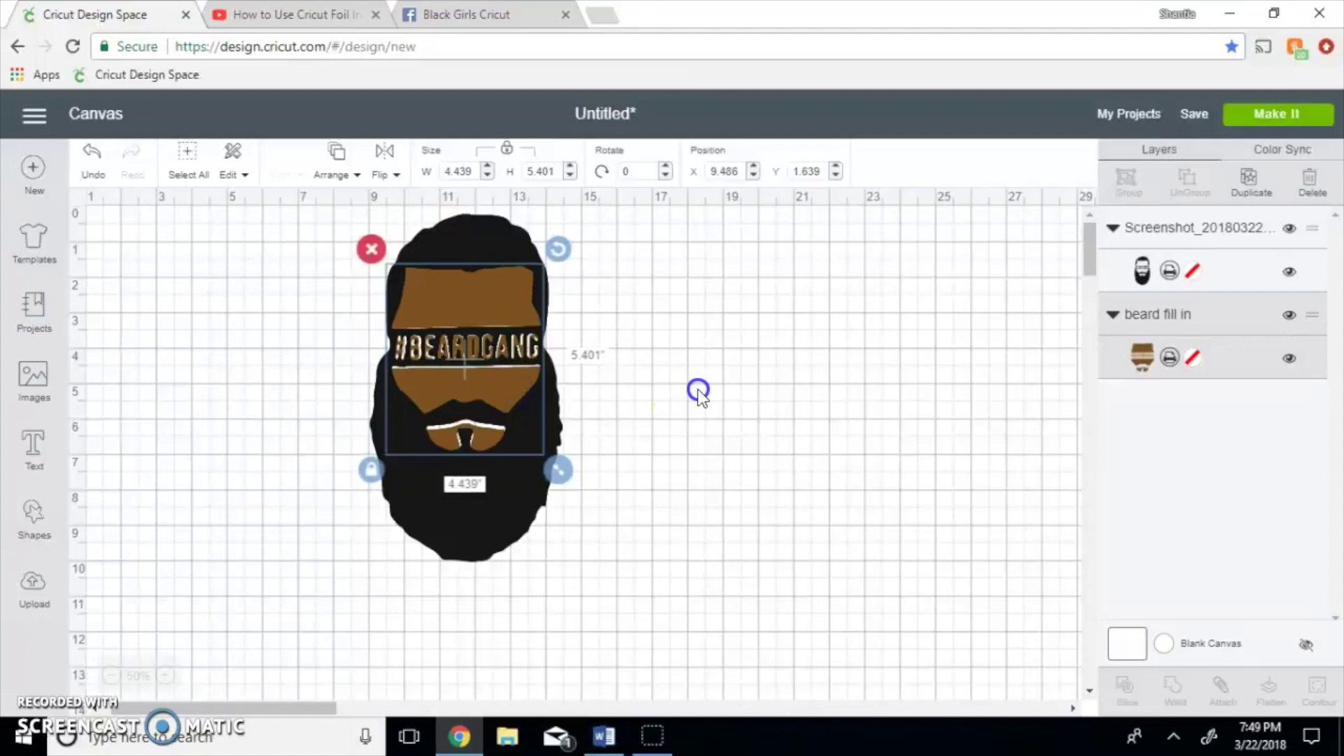
Fine-tune the fit of the two layers by nudging the black head slightly upward over the brown layer
drag(527, 467, 532, 469)
click(616, 443)
click(461, 303)
drag(460, 303, 455, 280)
With the black head moved left, enlarge the brown layer slightly more and move it back behind the face openings
drag(418, 350, 279, 357)
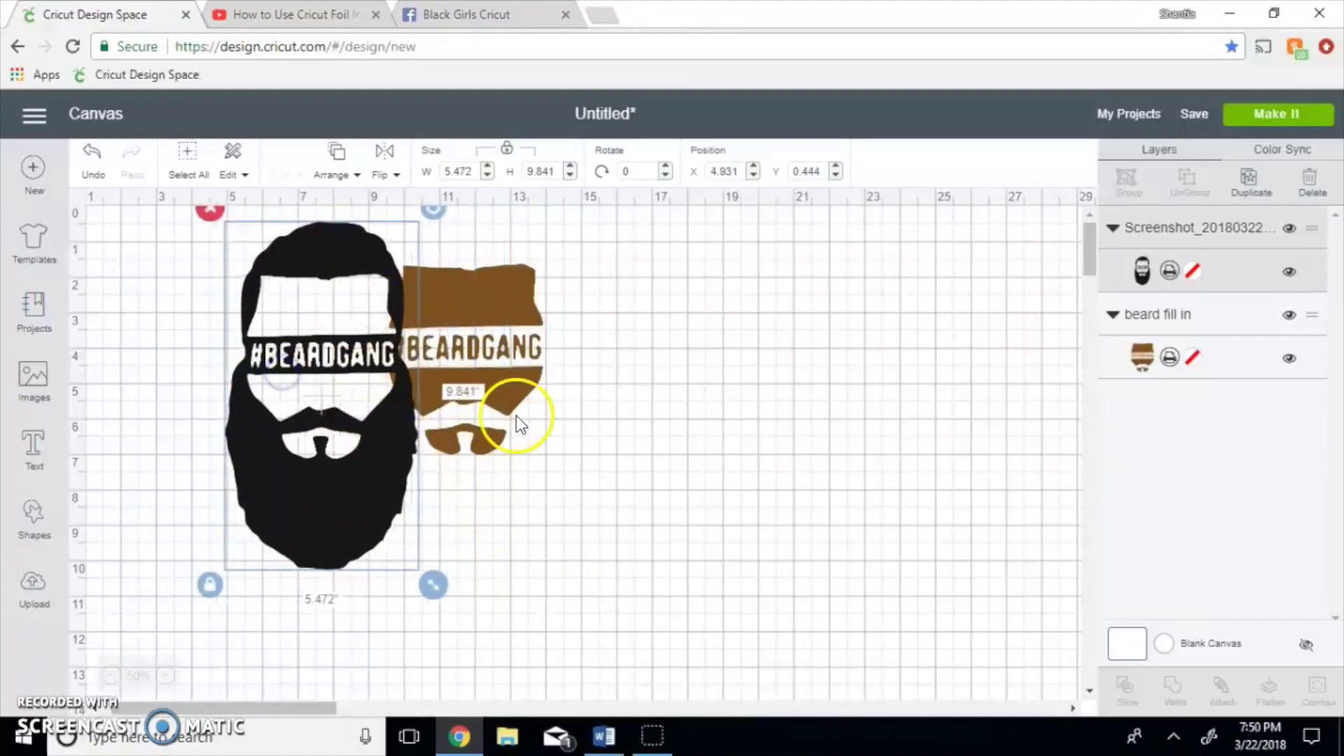
click(513, 399)
drag(554, 481, 560, 487)
drag(492, 396, 351, 399)
click(463, 384)
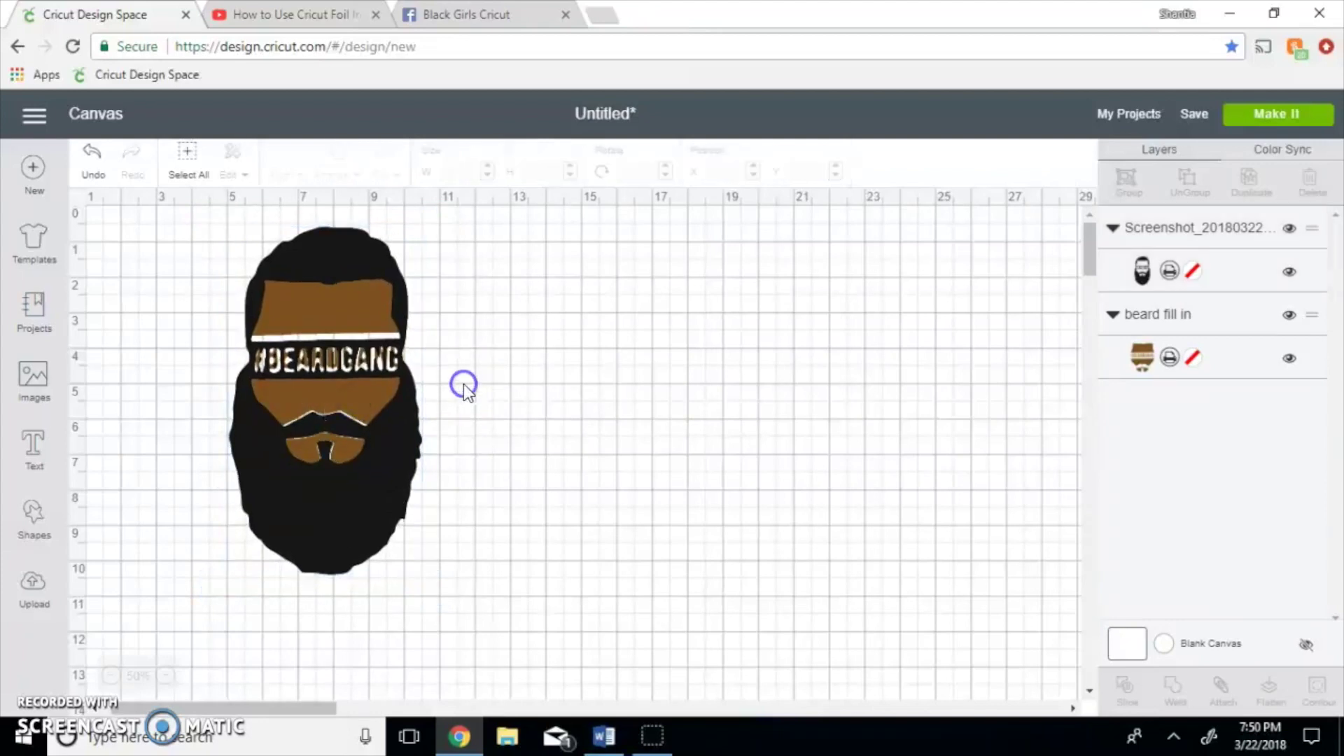
Delete the black head layer and the brown fill layer from the canvas
click(293, 296)
click(215, 213)
click(300, 291)
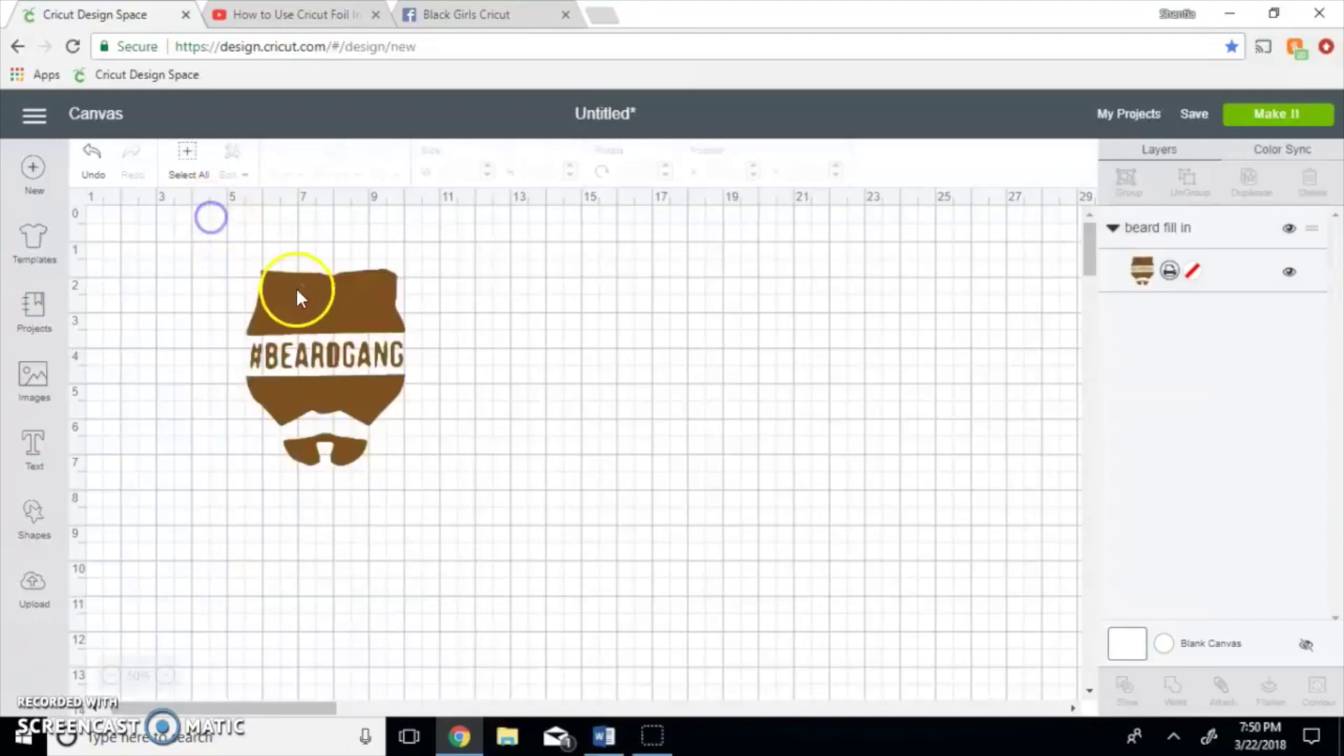
click(230, 252)
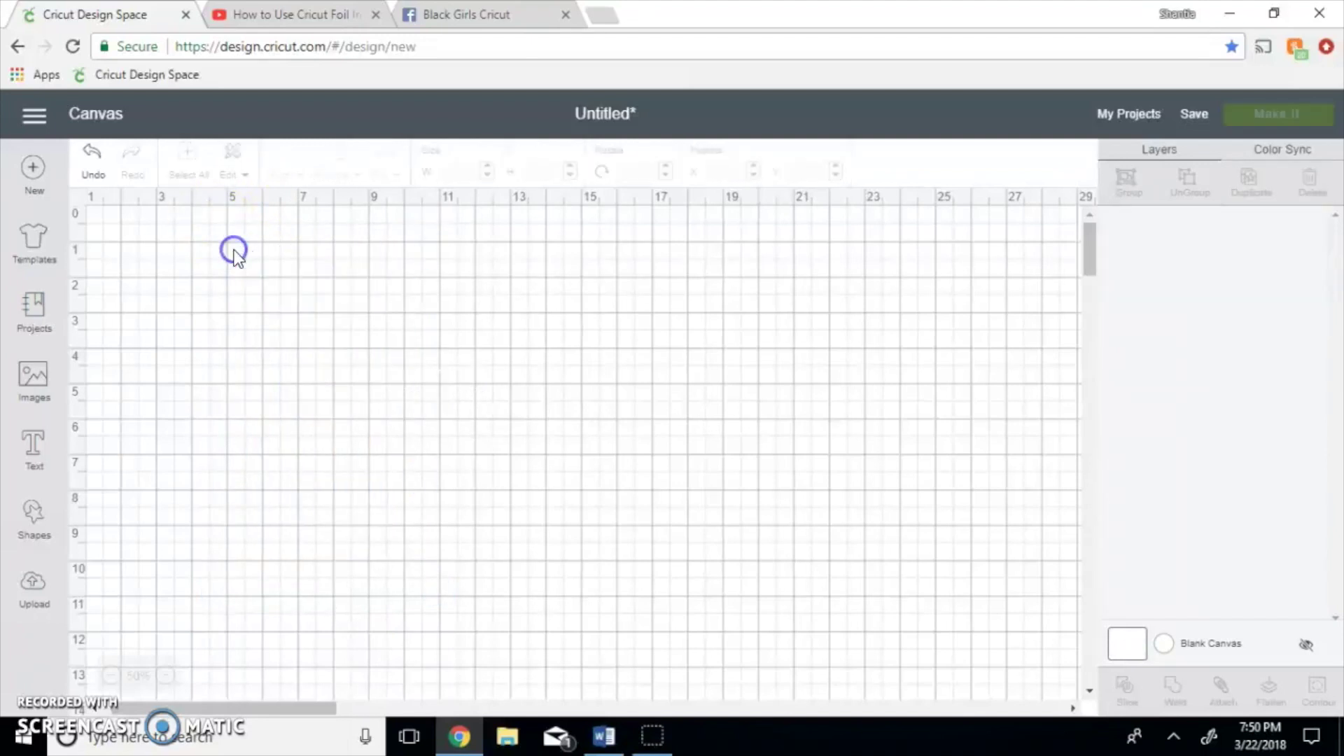
Insert the brown beard fill image and the black #BEARDGANG head from the recently uploaded images onto the canvas
click(31, 601)
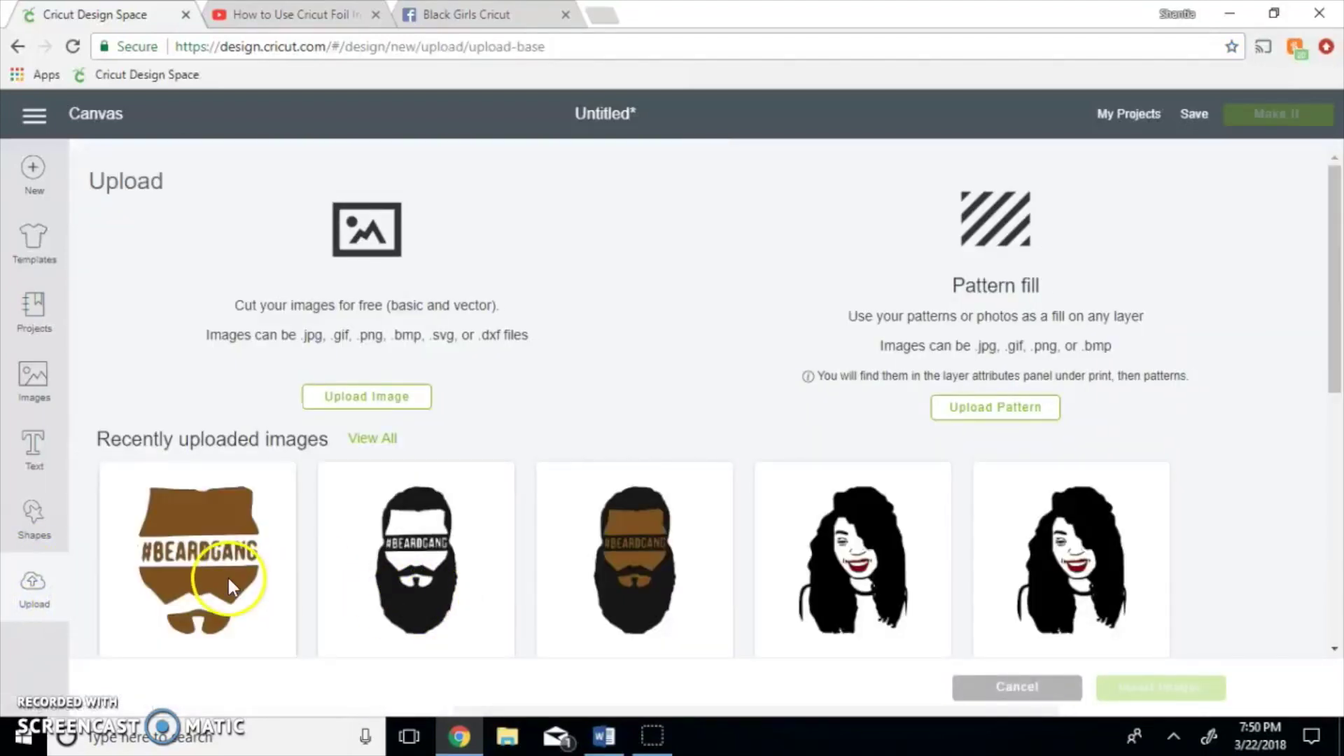
click(228, 578)
click(385, 590)
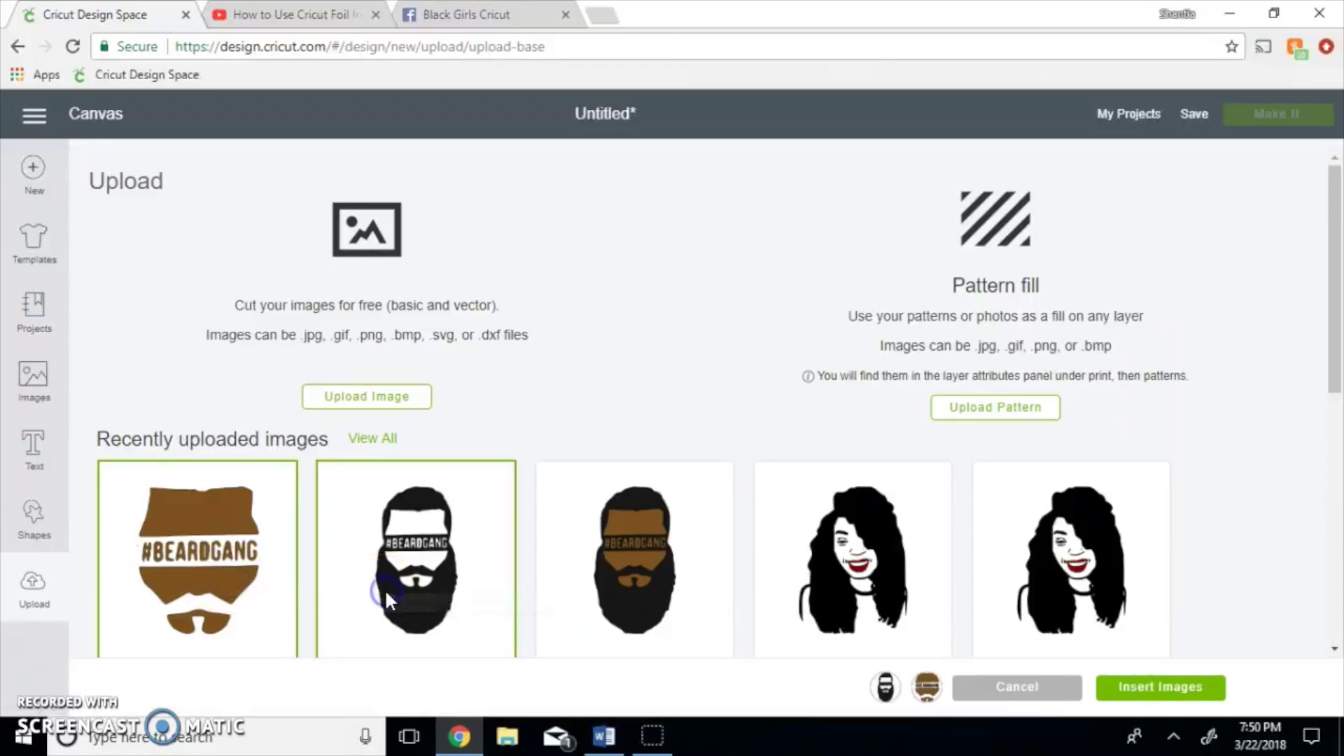
click(1175, 689)
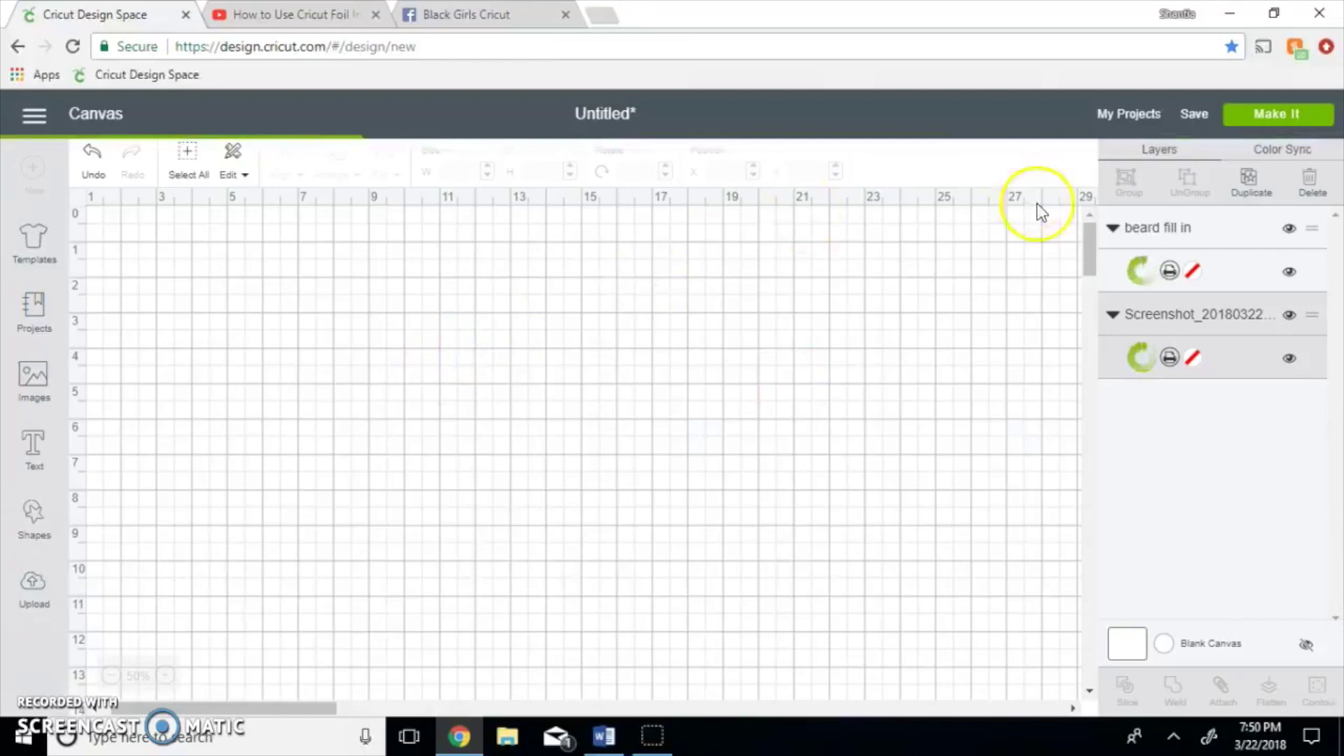
Set the beard fill in layer to Cut and color it brown (#704A2B)
click(1181, 273)
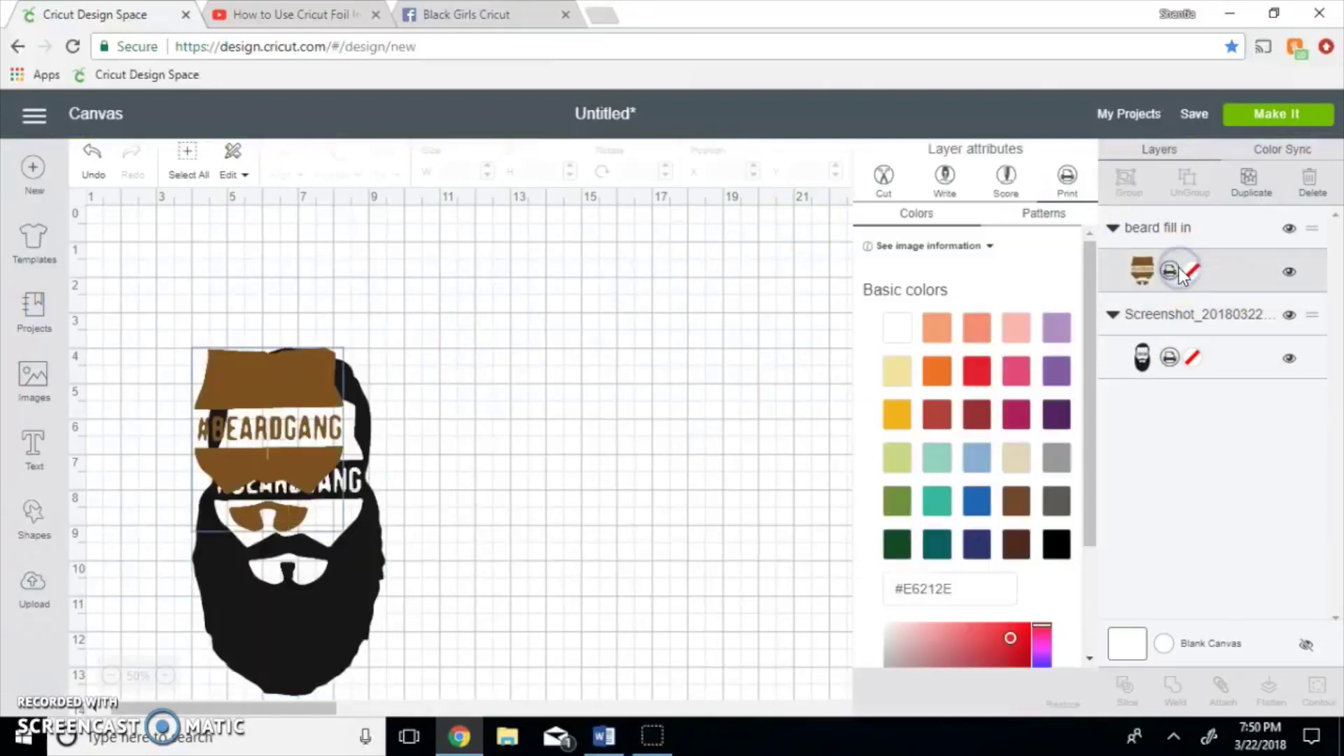
click(884, 179)
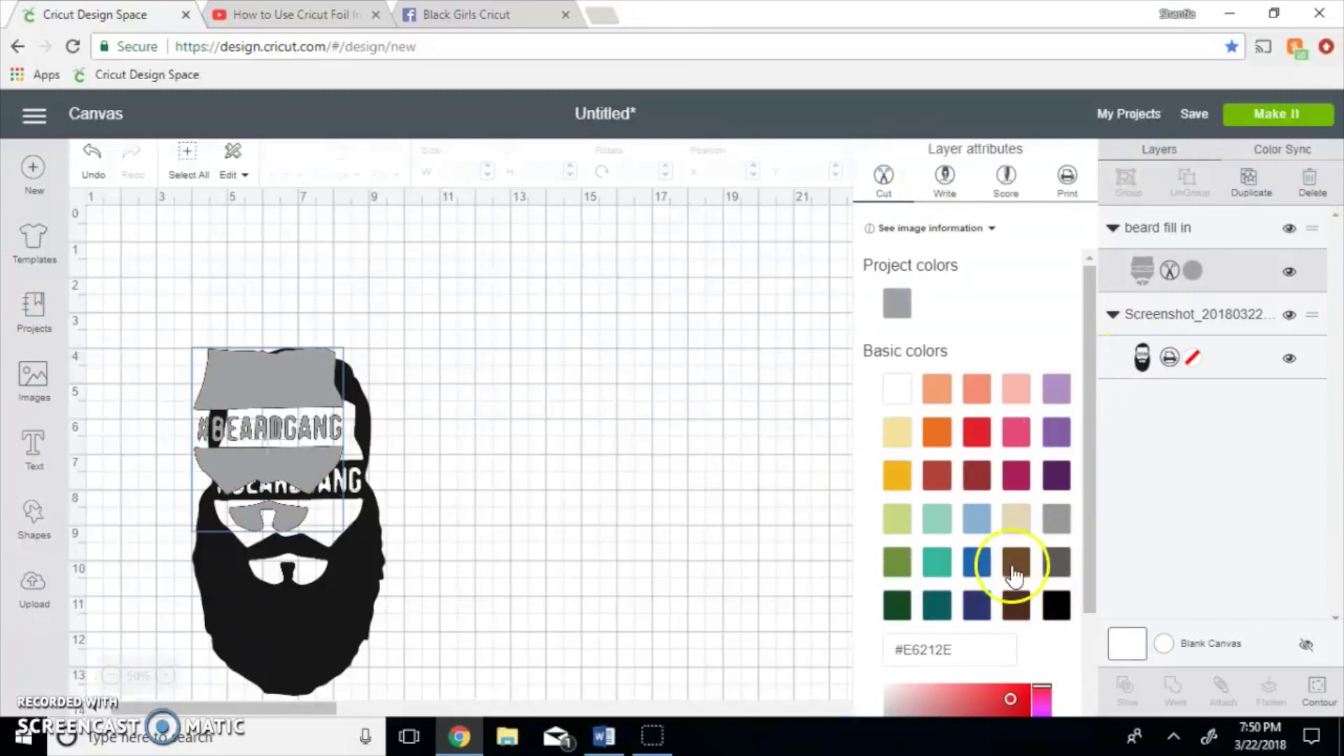
click(1015, 564)
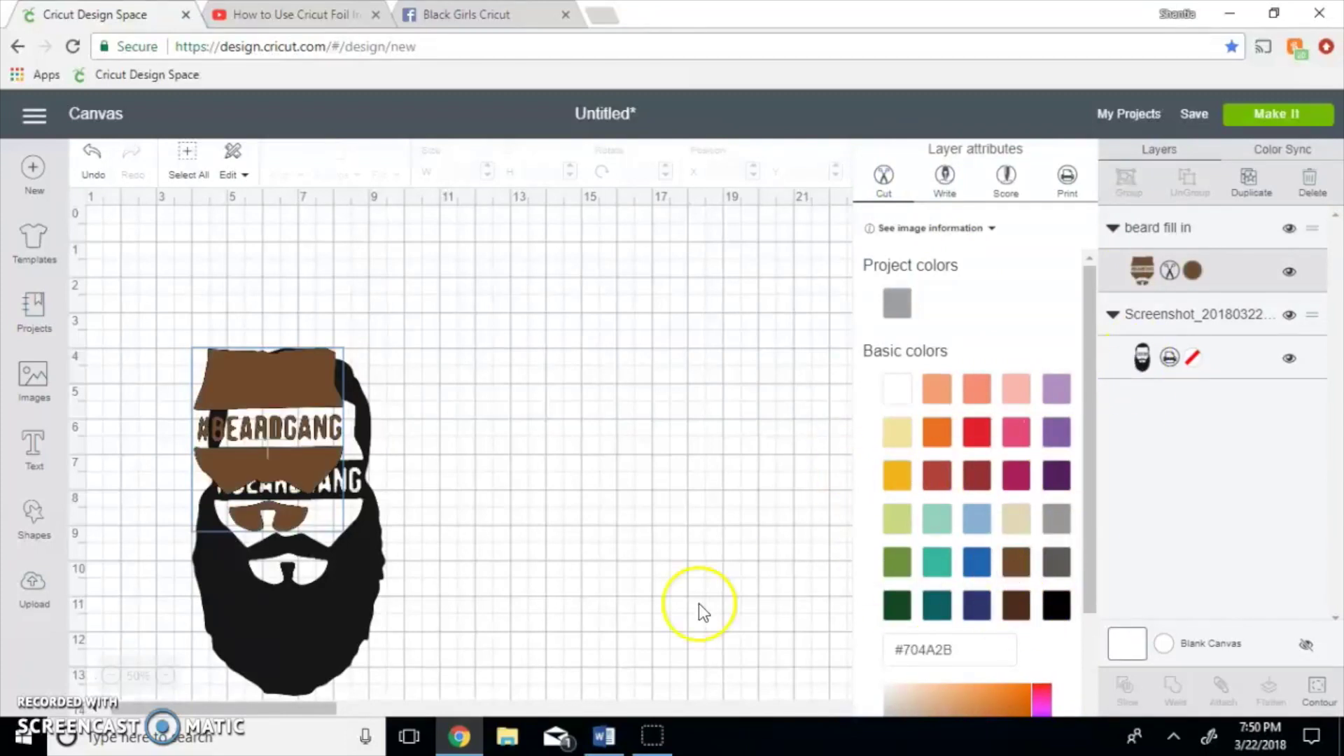
Set the bearded head layer to Cut and color it black (#000000)
click(332, 619)
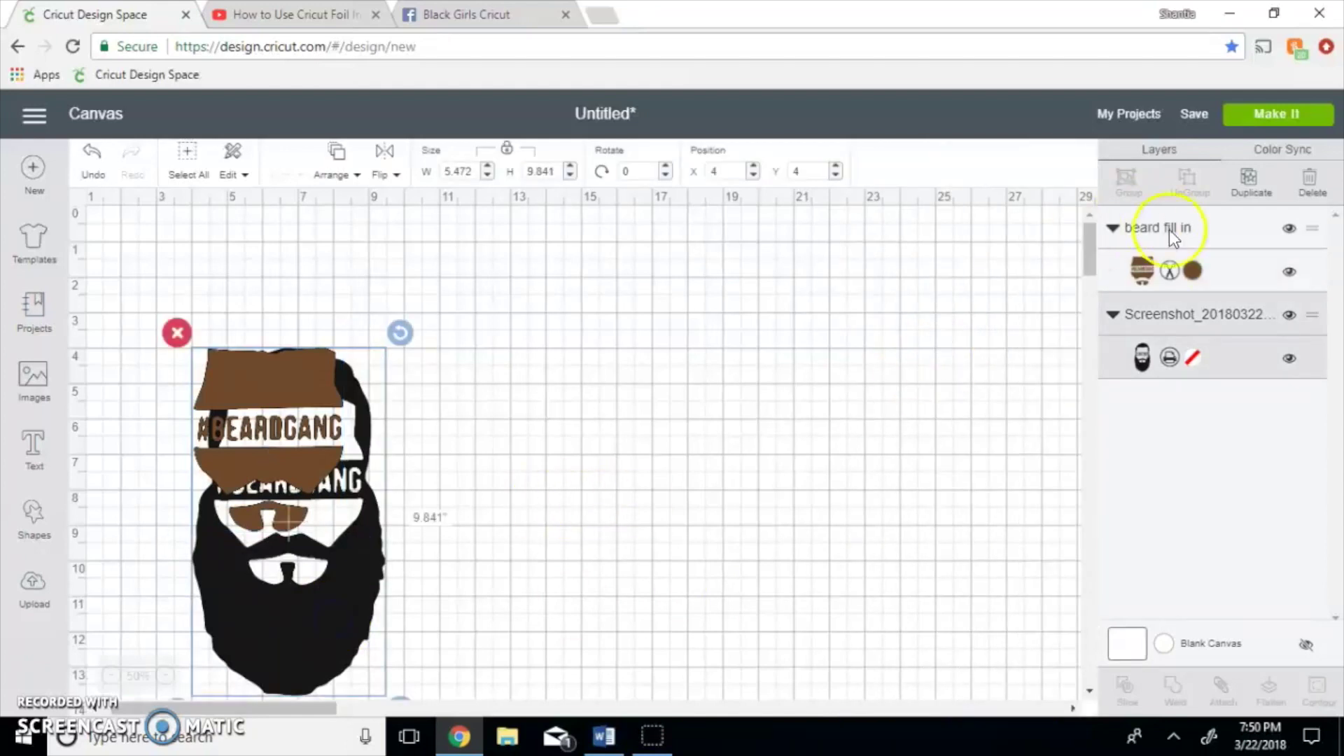
click(1135, 232)
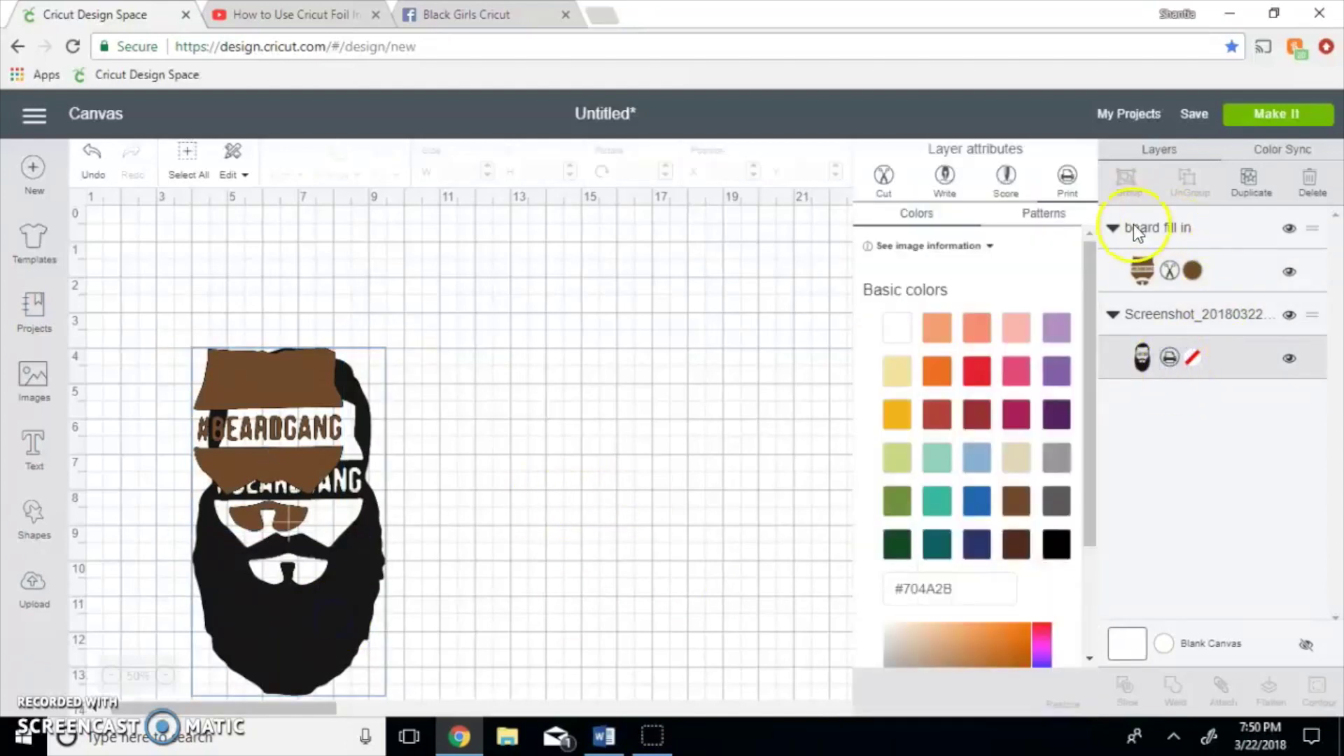
click(884, 178)
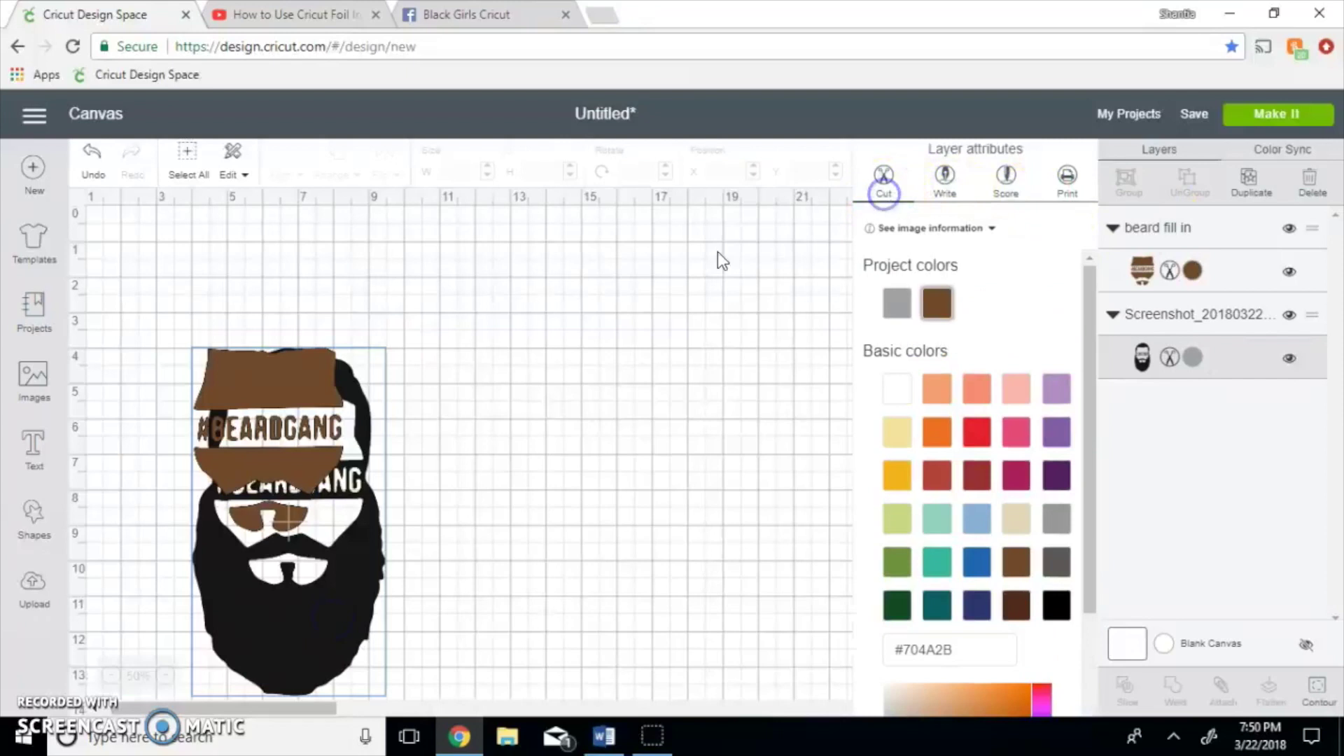
click(677, 276)
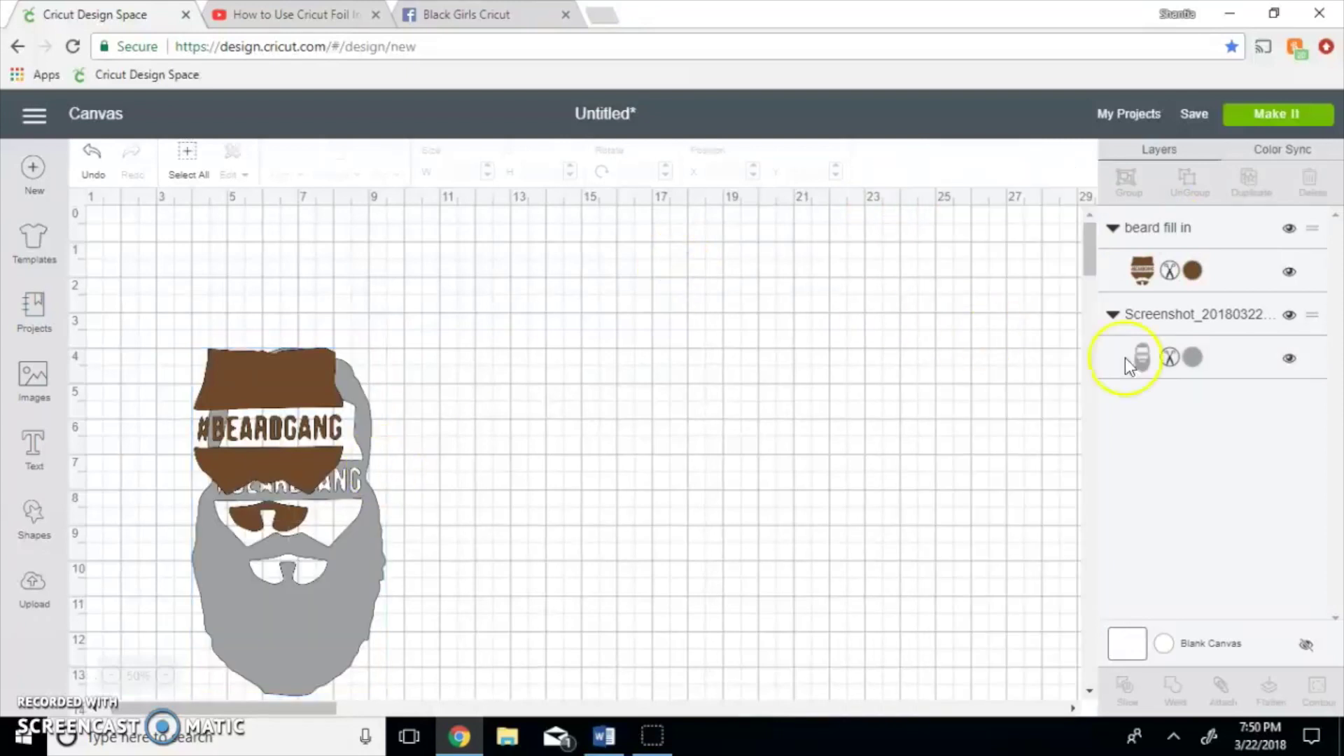
click(1167, 357)
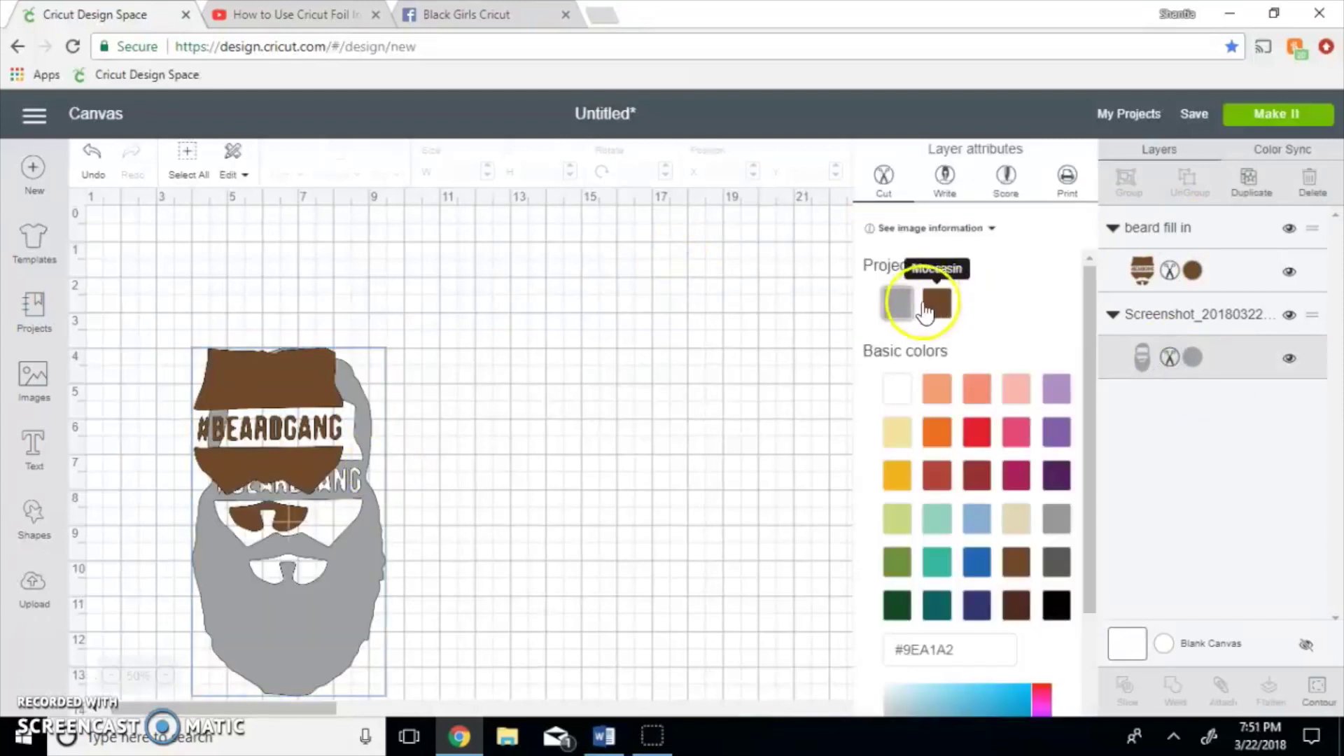
click(1055, 606)
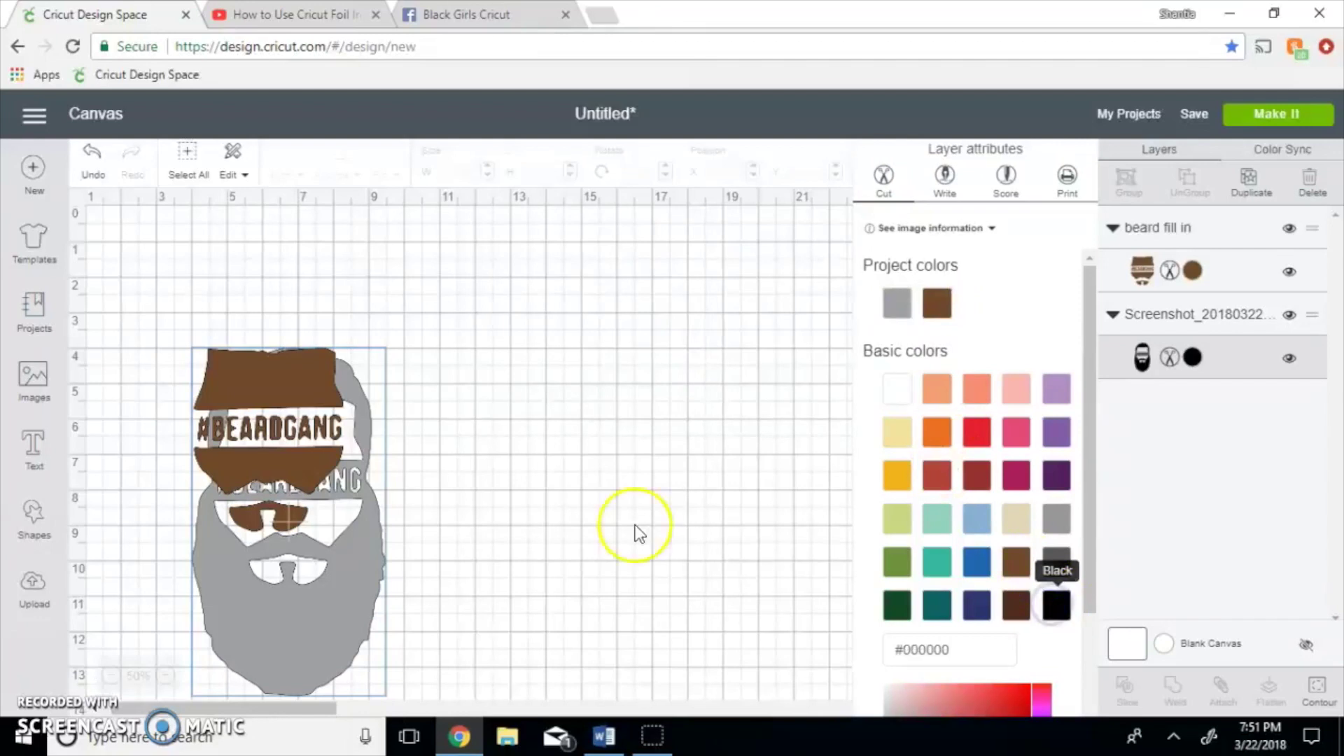
click(516, 552)
Move the black head to about X 8.417, Y 1.278 and place the brown layer over its face openings
drag(305, 617, 459, 543)
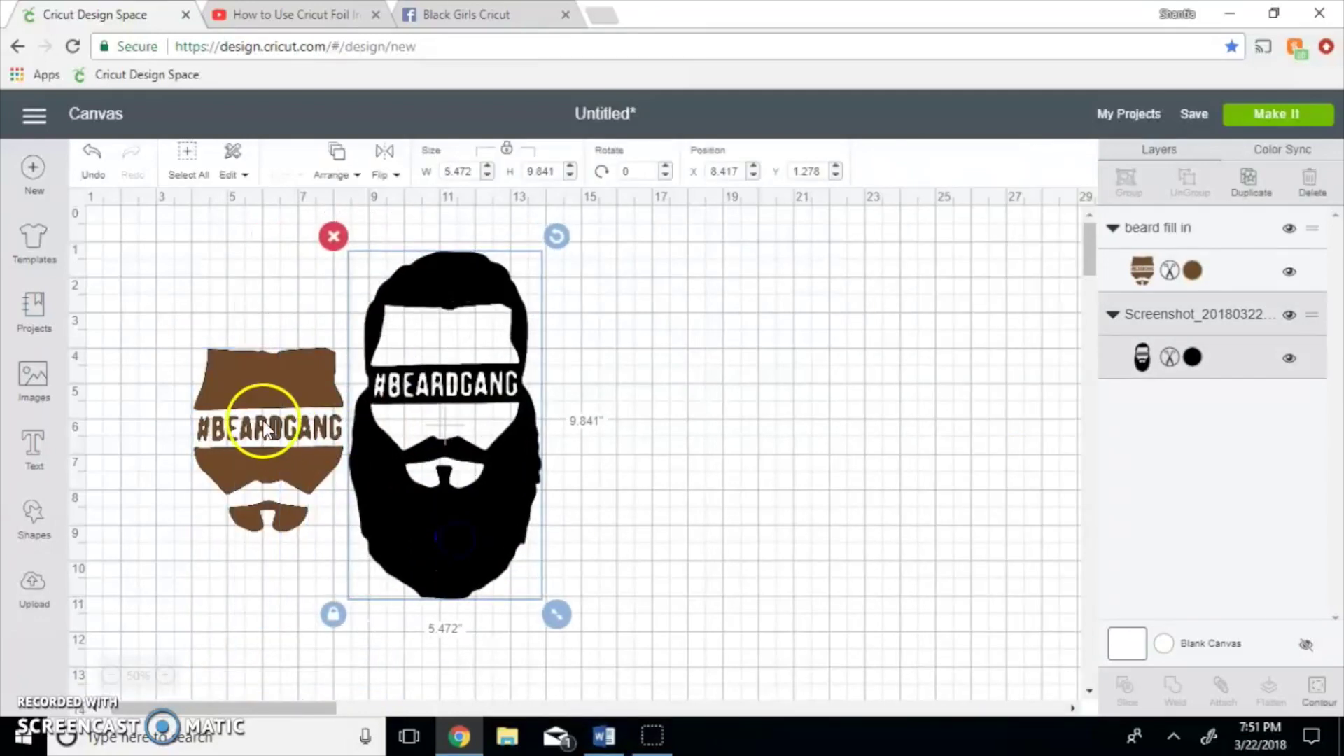
drag(274, 481, 455, 436)
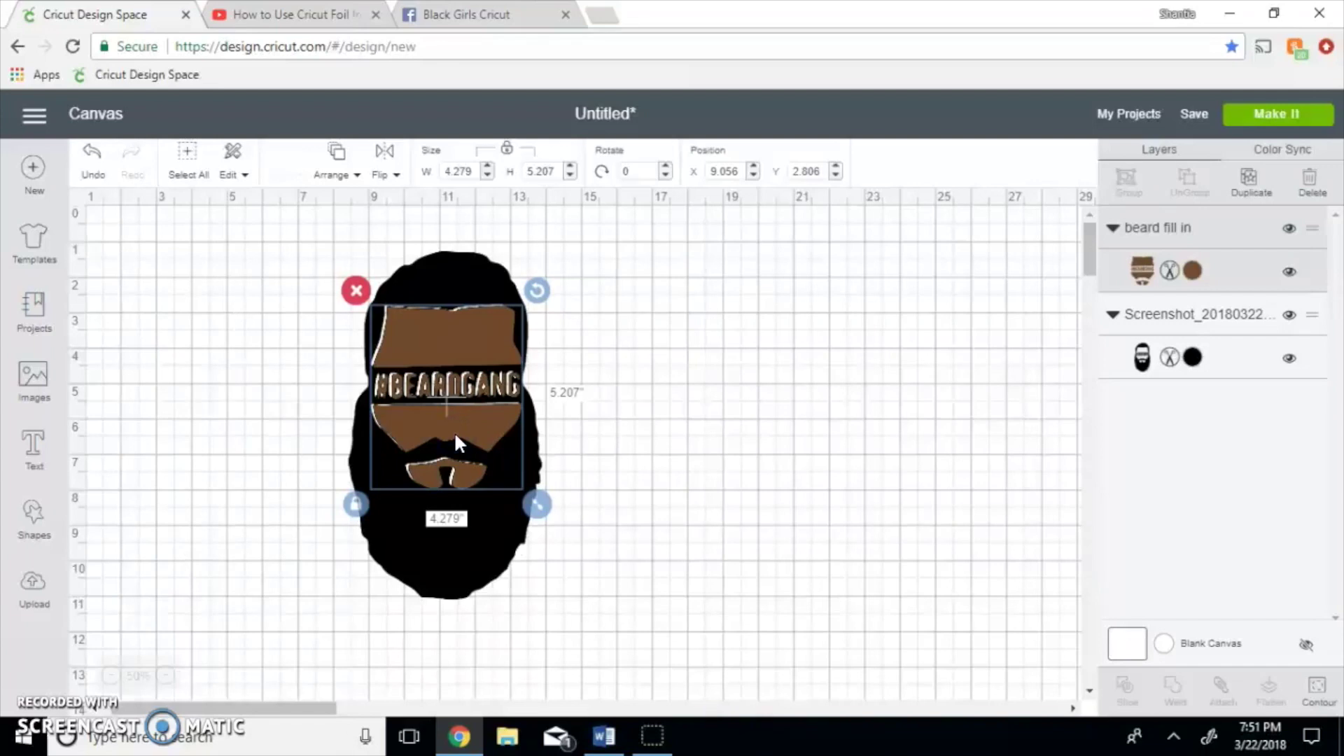
click(216, 453)
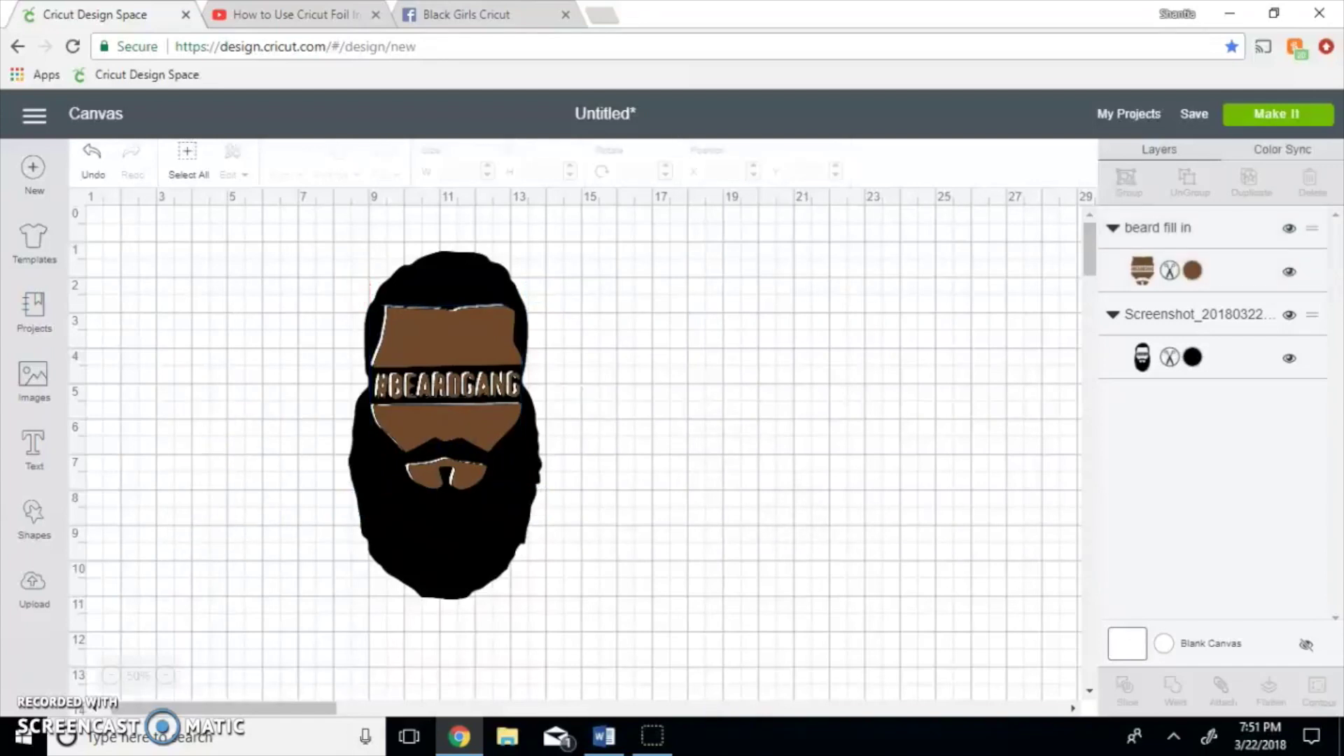
Nudge the brown layer to about X 8.981, Y 2.769 so it fills the black head's openings, and check the whole design
click(166, 676)
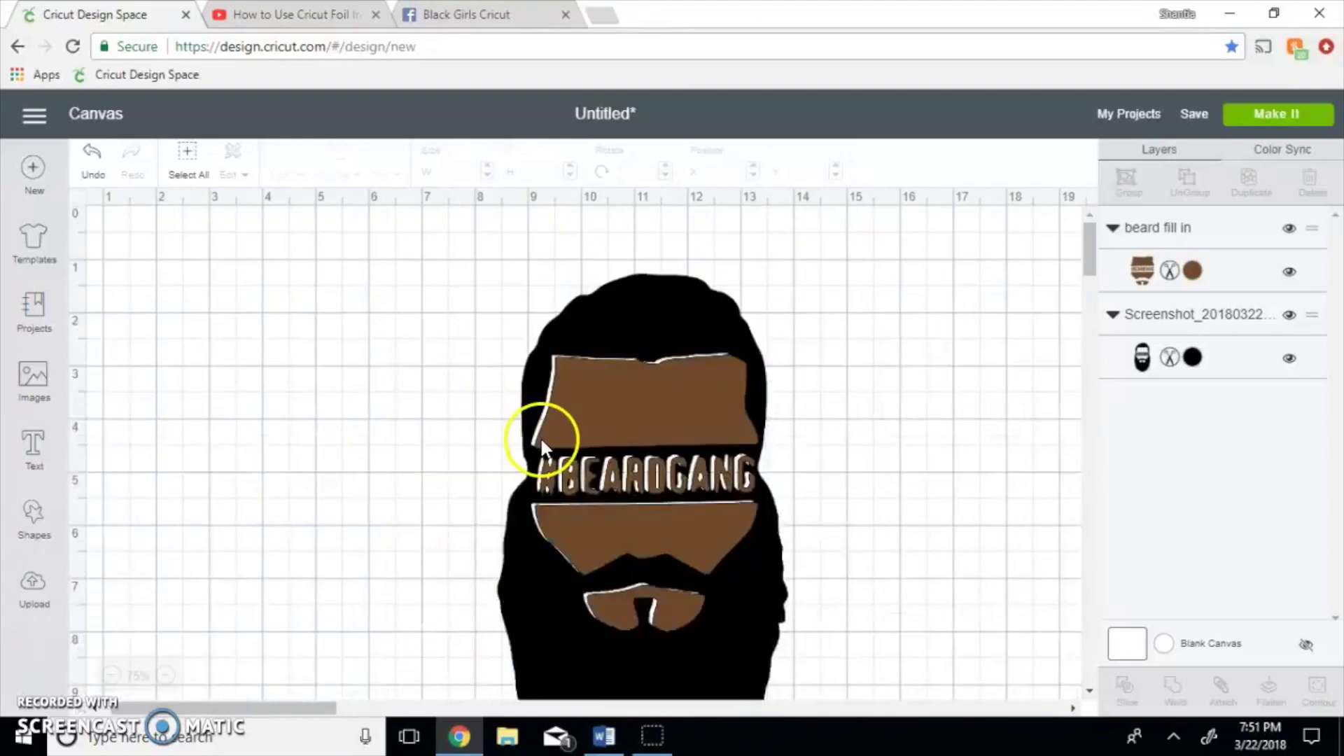
click(566, 427)
drag(566, 427, 562, 425)
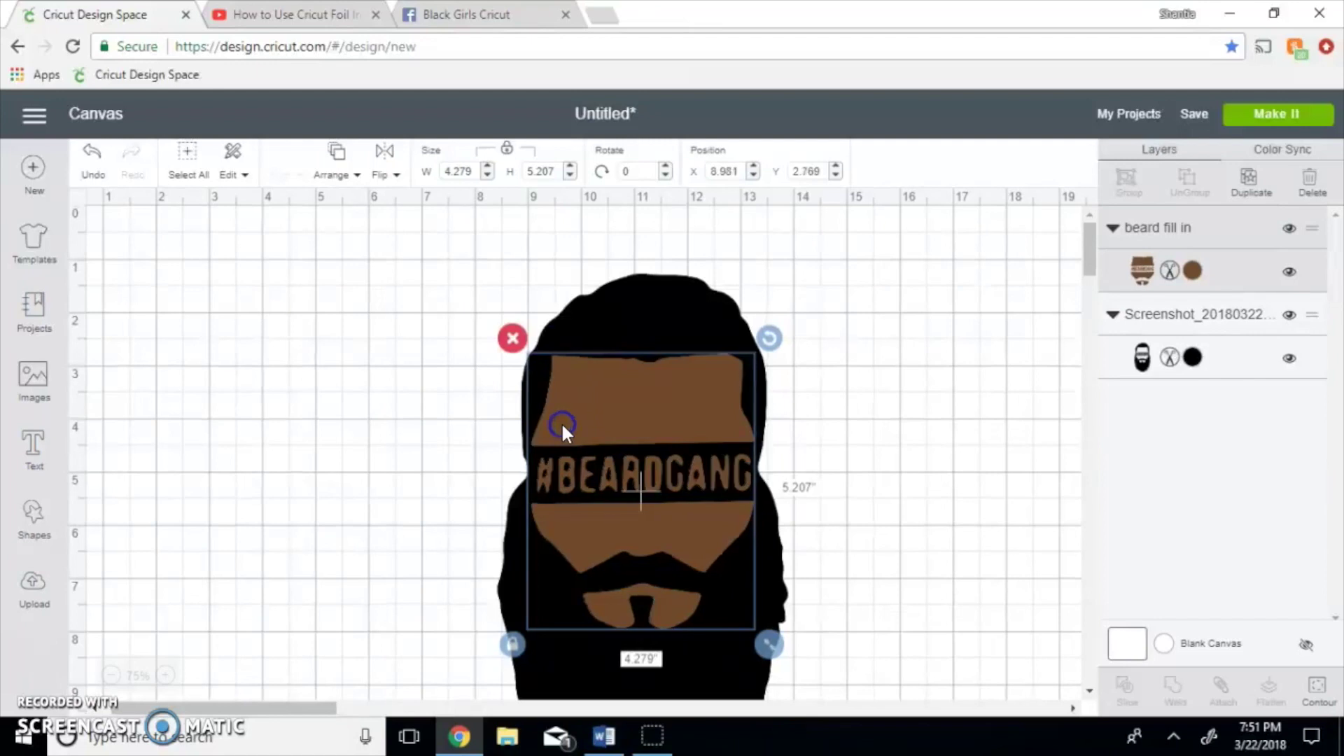
click(826, 409)
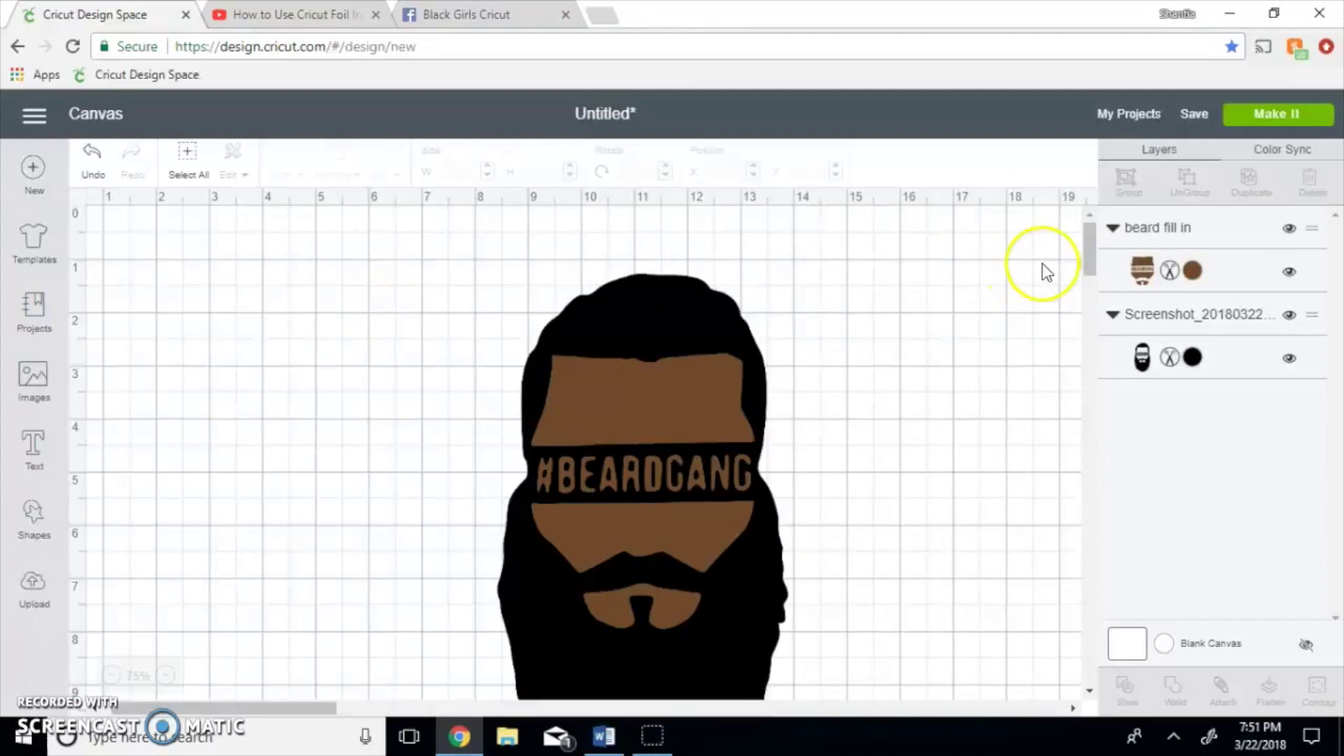
mouse_move(1090, 264)
mouse_down()
mouse_move(1101, 313)
mouse_move(1089, 259)
mouse_move(1090, 275)
mouse_up()
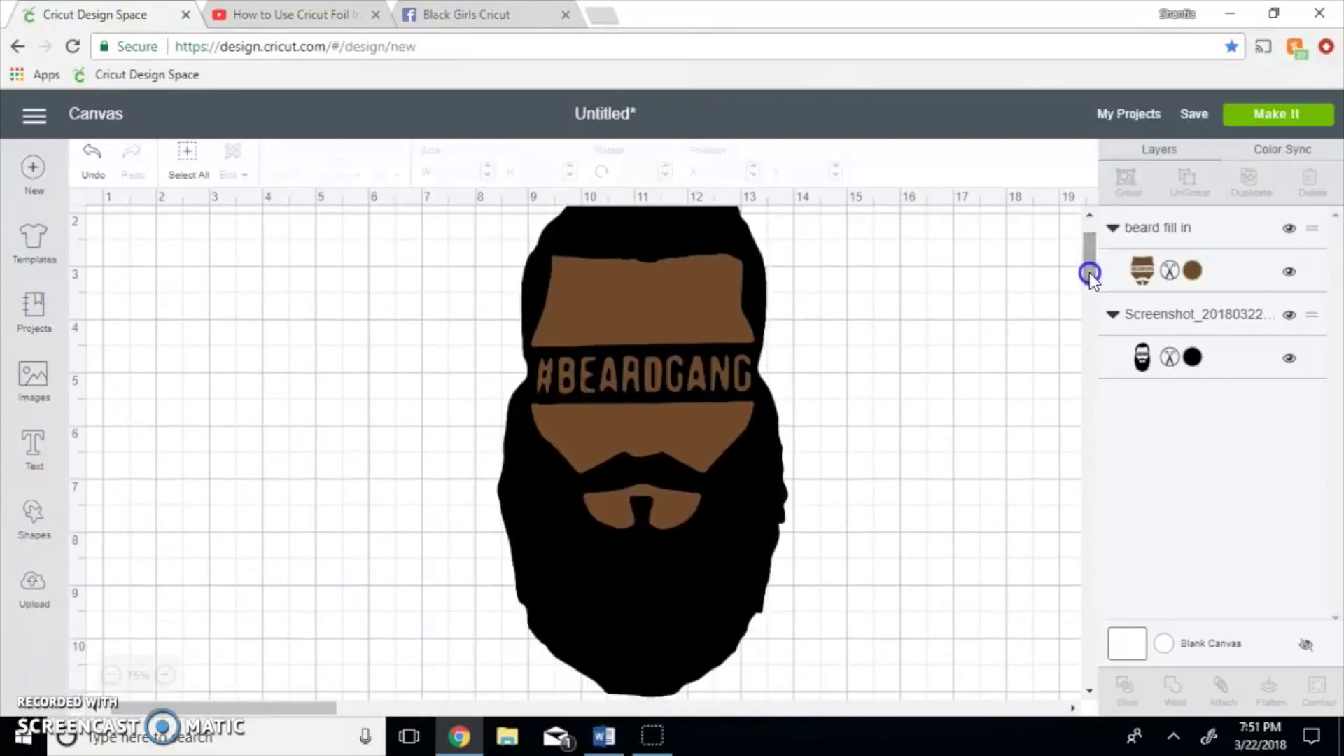
Send the project to be made, review the black mat's preview, and continue to the machine connection stage
click(1269, 119)
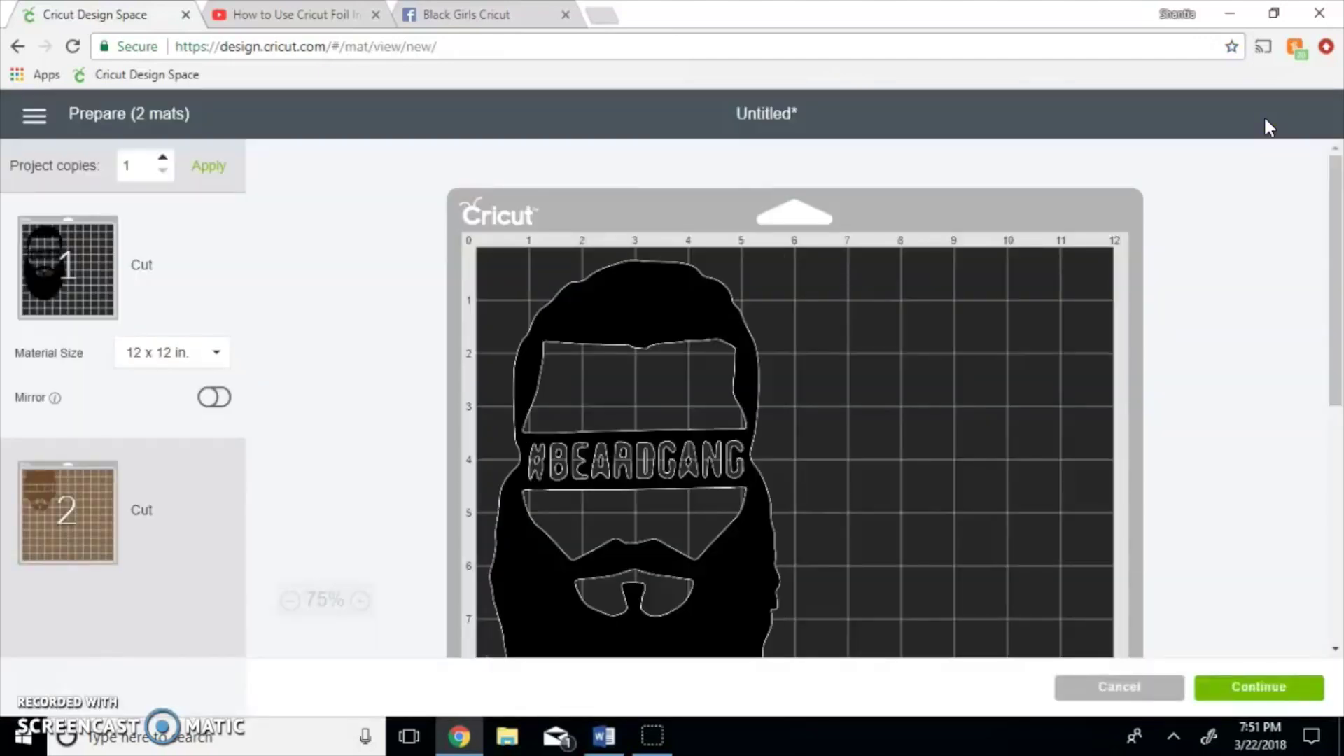
click(1332, 232)
mouse_move(1334, 235)
mouse_down()
mouse_move(1332, 294)
mouse_move(1319, 225)
mouse_up()
click(1259, 690)
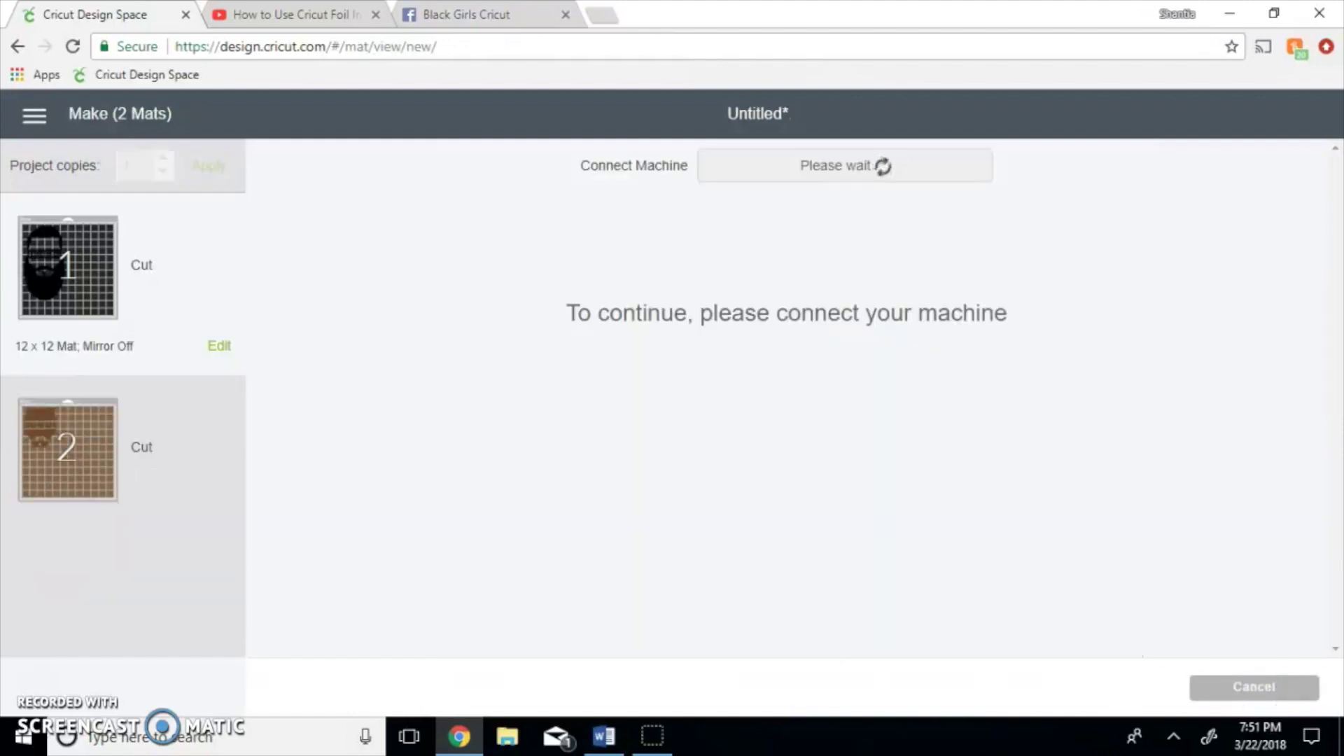